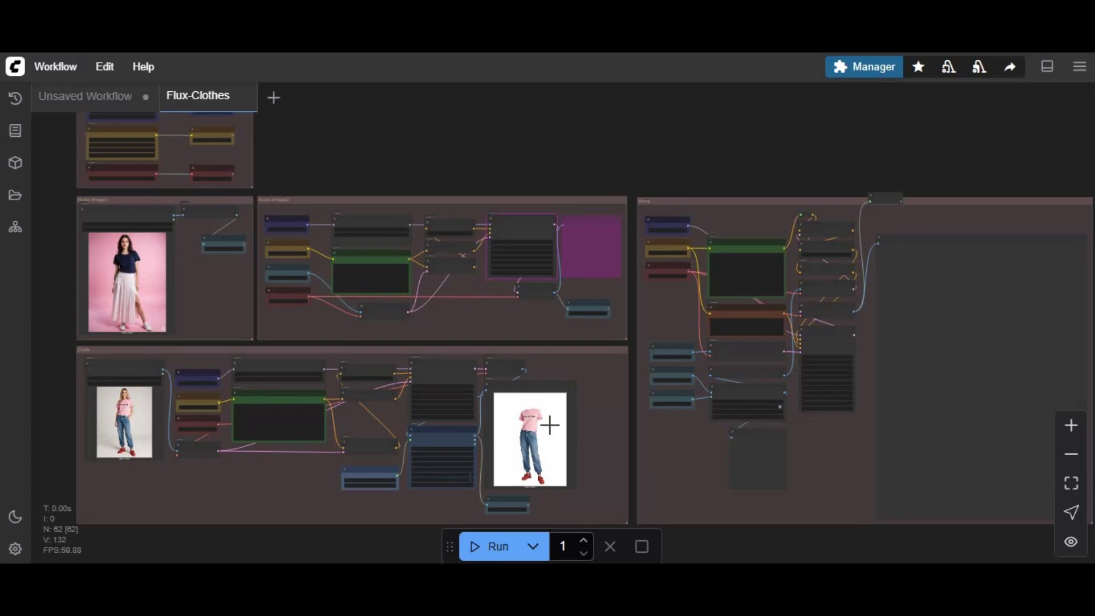
- Examine the node groups of the Flux-Clothes workflow, from the model loaders to the two Nude Image, Cloth and Work groups
{"action": "scroll", "coordinate": [550, 425], "scroll_direction": "up", "scroll_amount": 10}
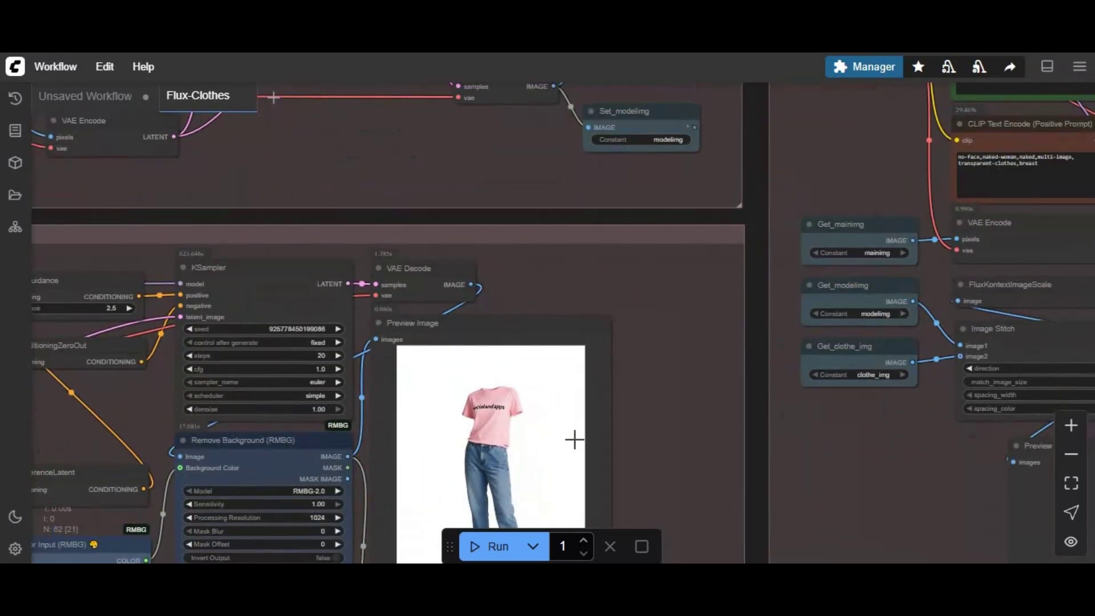
{"action": "scroll", "coordinate": [573, 433], "scroll_direction": "down", "scroll_amount": 10}
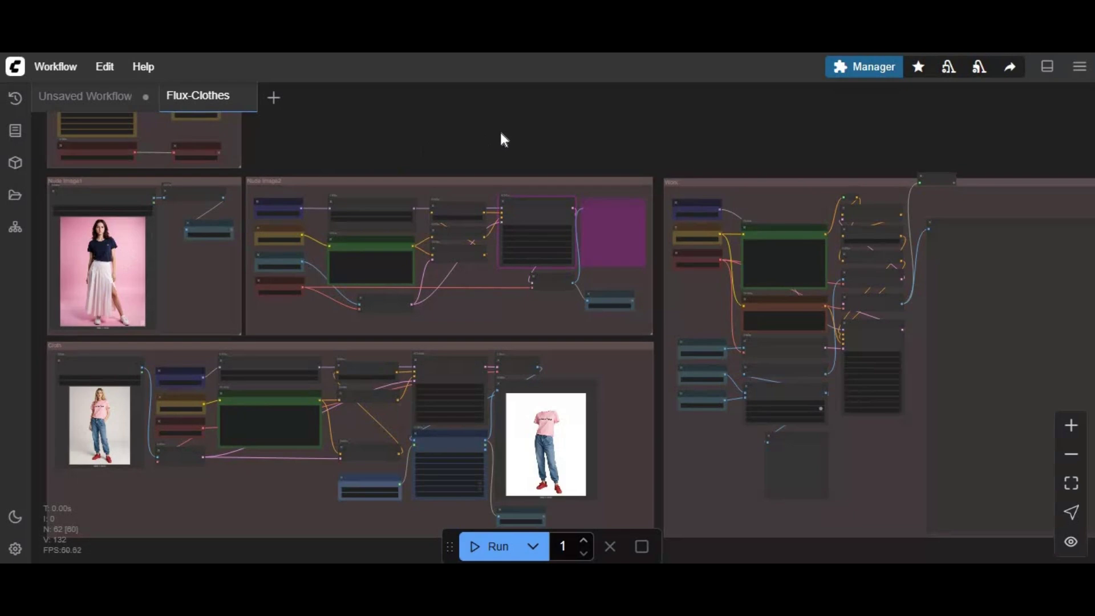
{"action": "left_click_drag", "start_coordinate": [509, 130], "coordinate": [503, 240]}
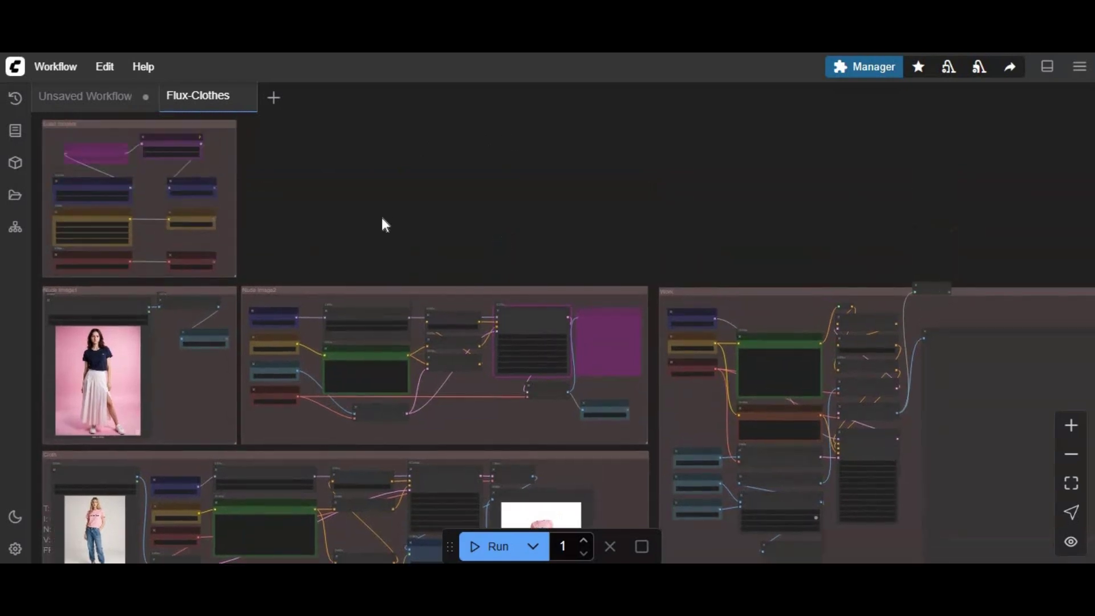
{"action": "scroll", "coordinate": [382, 219], "scroll_direction": "up", "scroll_amount": 8}
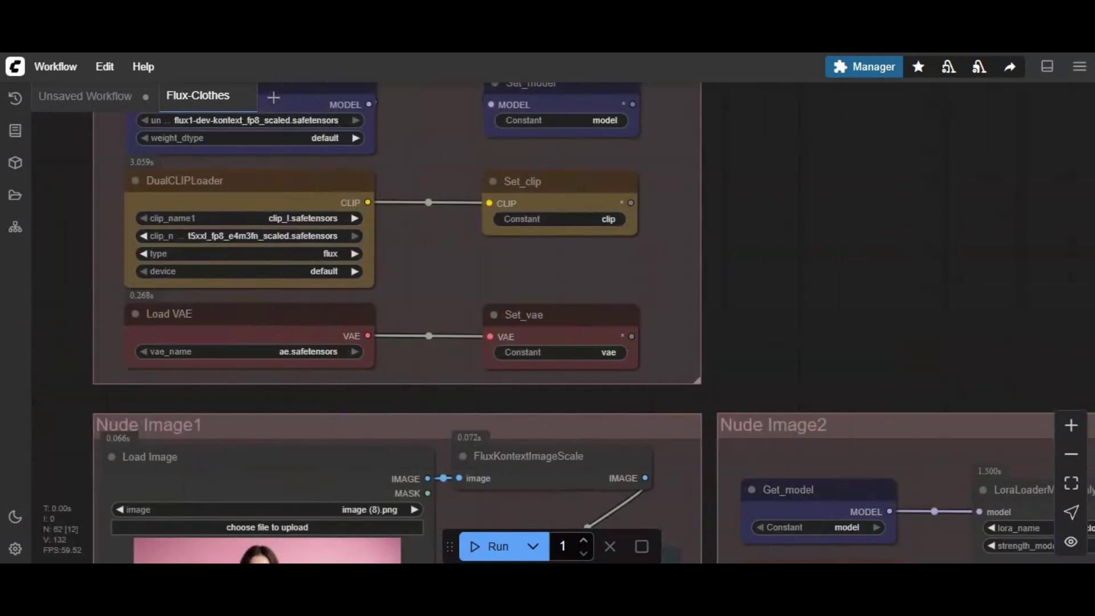
{"action": "scroll", "coordinate": [547, 308], "scroll_direction": "up", "scroll_amount": 3}
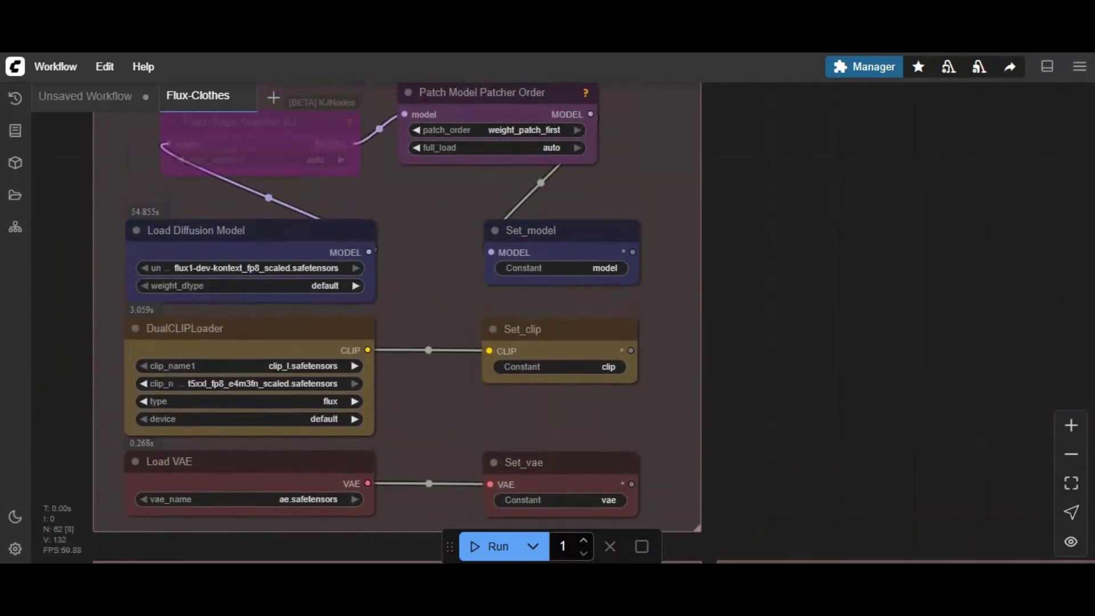
{"action": "left_click_drag", "start_coordinate": [725, 190], "coordinate": [299, 57]}
{"action": "scroll", "coordinate": [695, 183], "scroll_direction": "down", "scroll_amount": 1}
{"action": "scroll", "coordinate": [883, 252], "scroll_direction": "down", "scroll_amount": 5}
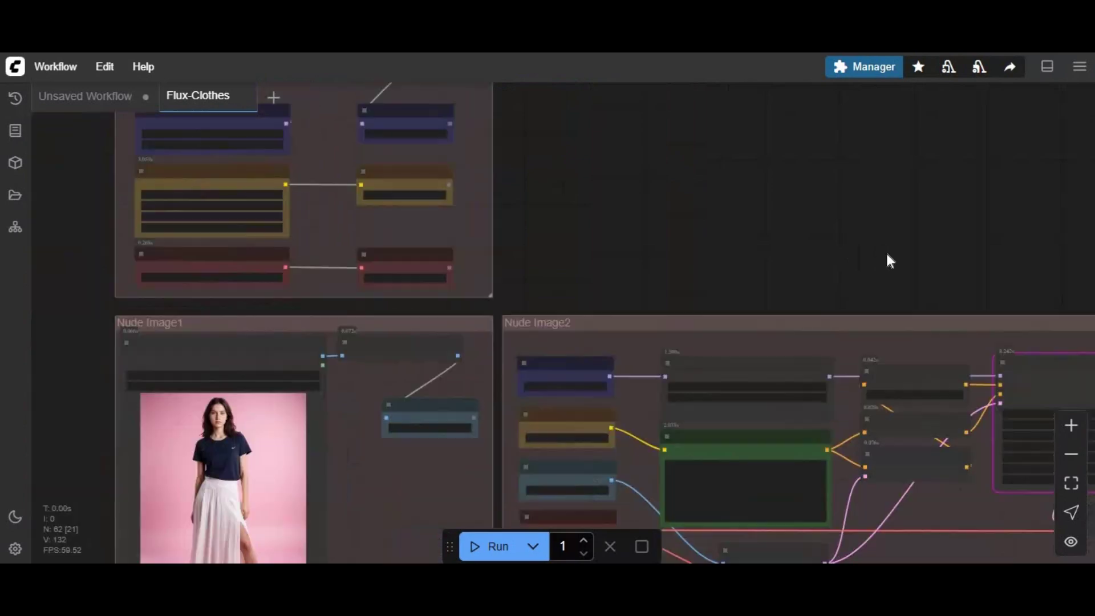
{"action": "left_click_drag", "start_coordinate": [869, 208], "coordinate": [487, 90]}
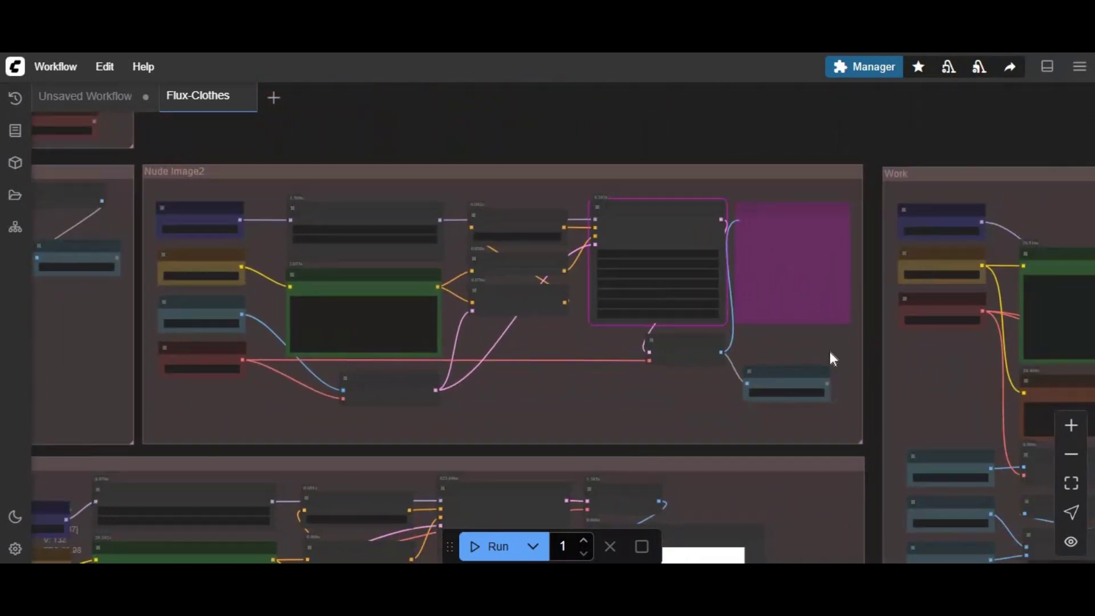
{"action": "scroll", "coordinate": [582, 254], "scroll_direction": "right", "scroll_amount": 10}
{"action": "left_click_drag", "start_coordinate": [268, 245], "coordinate": [748, 117]}
{"action": "scroll", "coordinate": [617, 207], "scroll_direction": "down", "scroll_amount": 5}
{"action": "left_click_drag", "start_coordinate": [486, 202], "coordinate": [607, 334]}
{"action": "scroll", "coordinate": [569, 290], "scroll_direction": "down", "scroll_amount": 2}
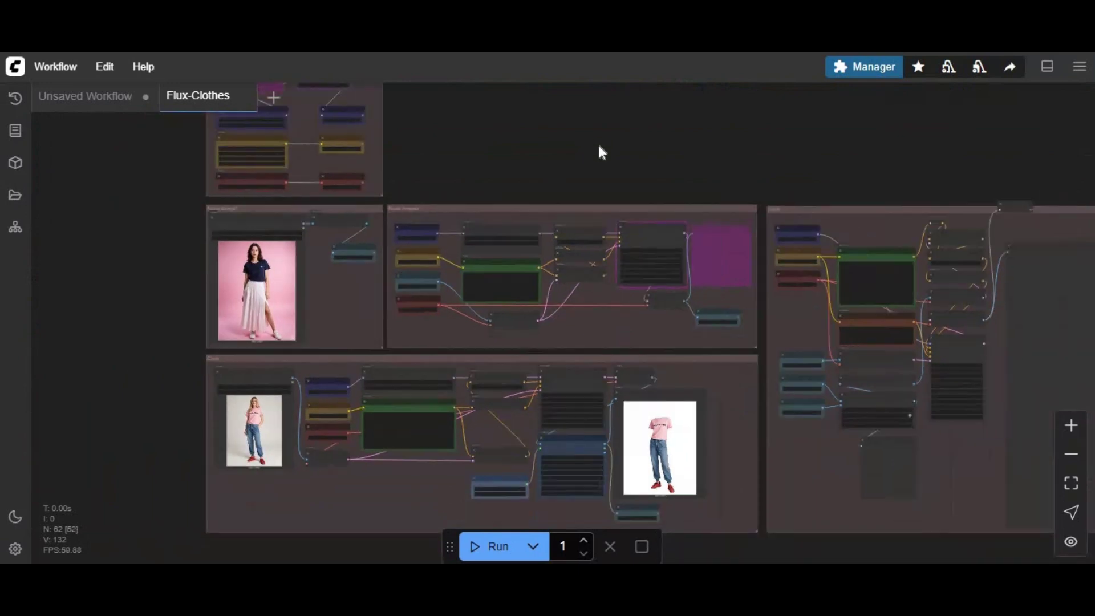
{"action": "scroll", "coordinate": [598, 145], "scroll_direction": "down", "scroll_amount": 2}
{"action": "left_click_drag", "start_coordinate": [596, 147], "coordinate": [434, 214]}
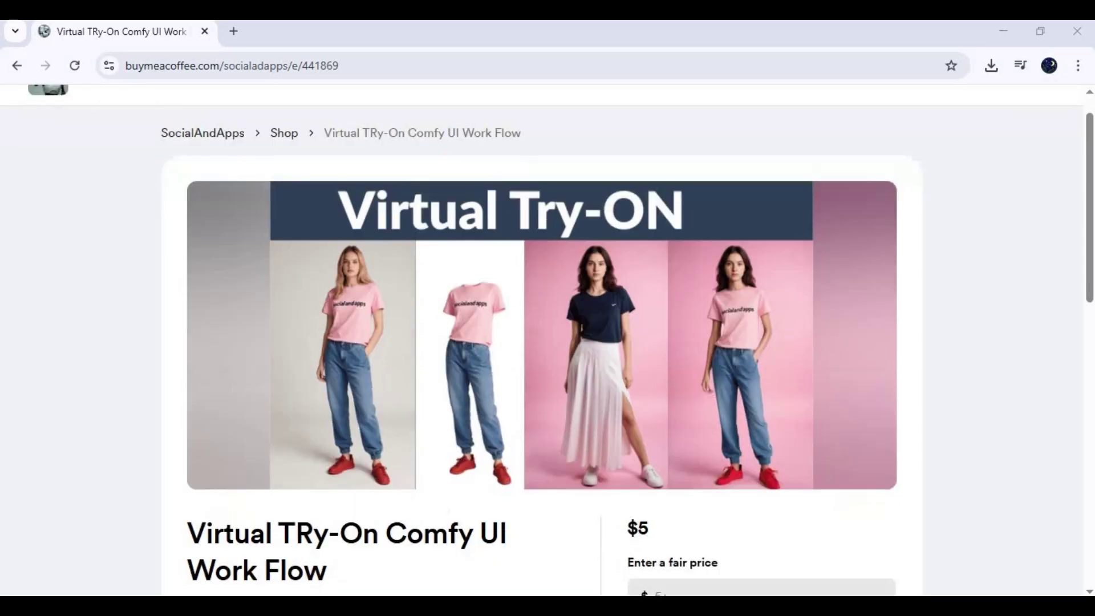
- Review the Virtual Try-On Comfy UI Work Flow shop page on Buy Me a Coffee, including its description, price and web address
{"action": "scroll", "coordinate": [945, 395], "scroll_direction": "down", "scroll_amount": 2}
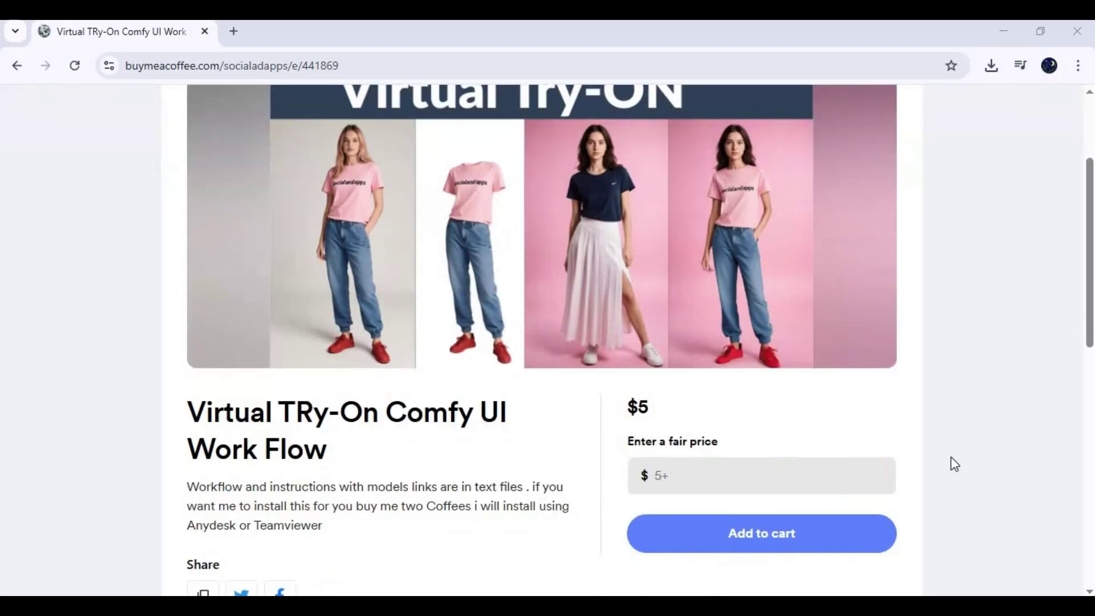
{"action": "scroll", "coordinate": [950, 457], "scroll_direction": "down", "scroll_amount": 4}
{"action": "scroll", "coordinate": [928, 534], "scroll_direction": "down", "scroll_amount": 4}
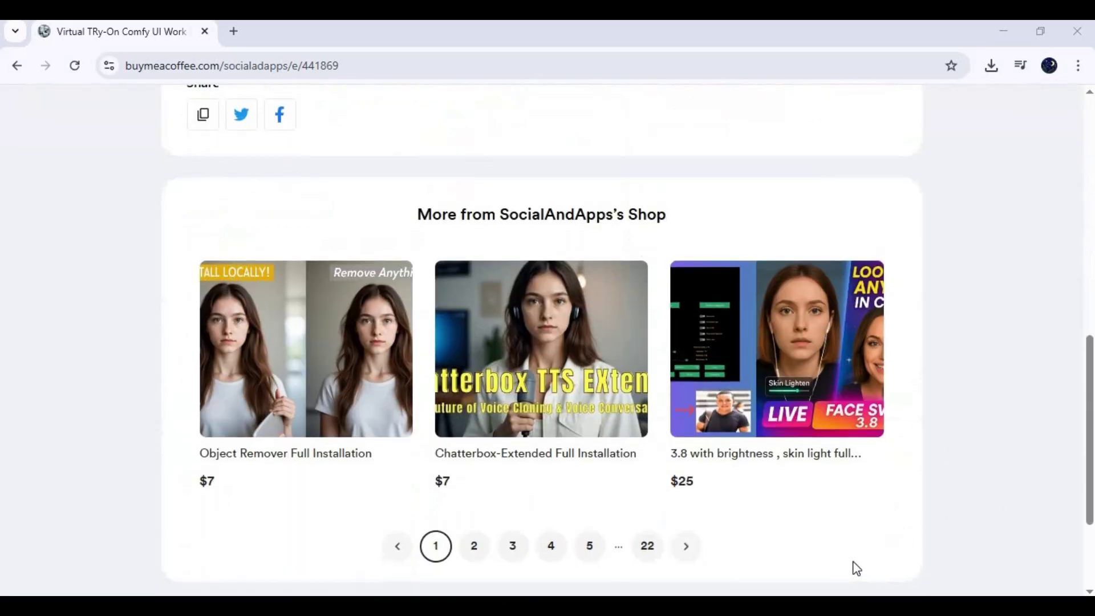
{"action": "scroll", "coordinate": [856, 566], "scroll_direction": "up", "scroll_amount": 8}
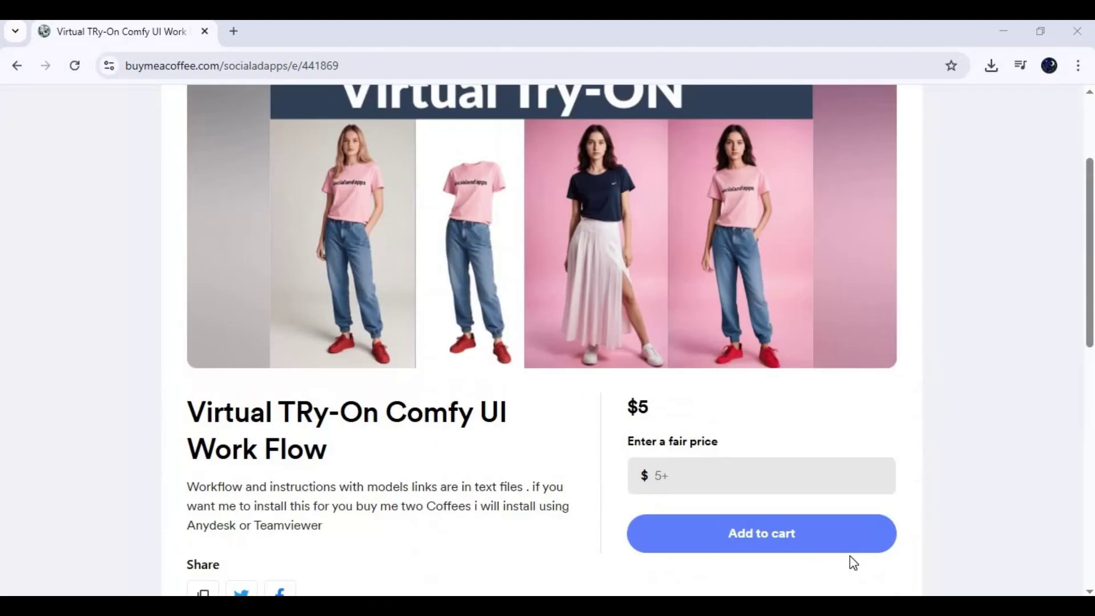
{"action": "scroll", "coordinate": [853, 563], "scroll_direction": "up", "scroll_amount": 3}
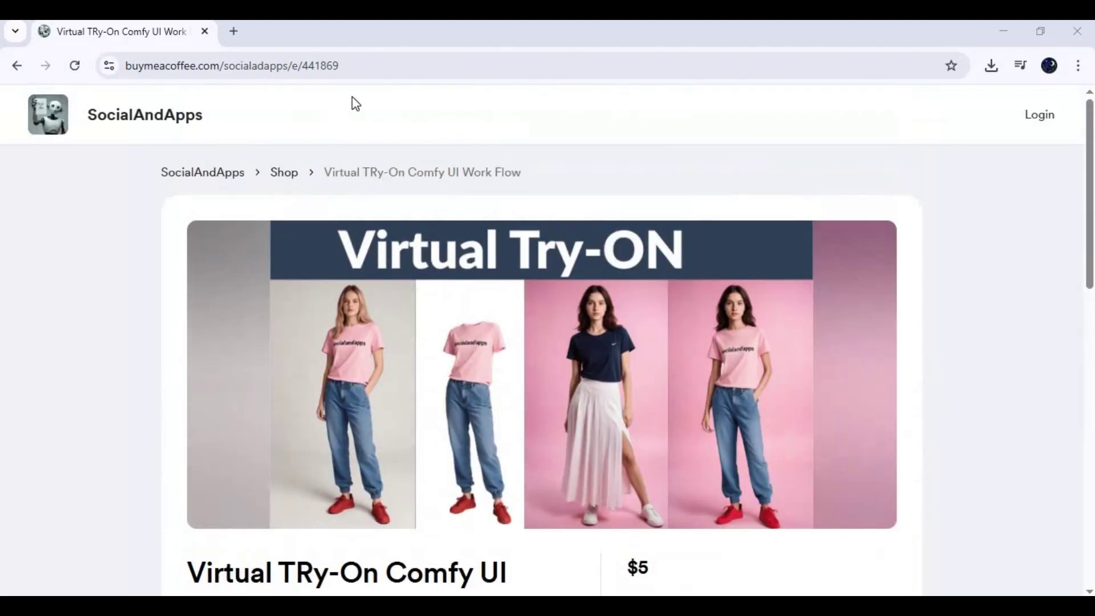
{"action": "left_click", "coordinate": [392, 65]}
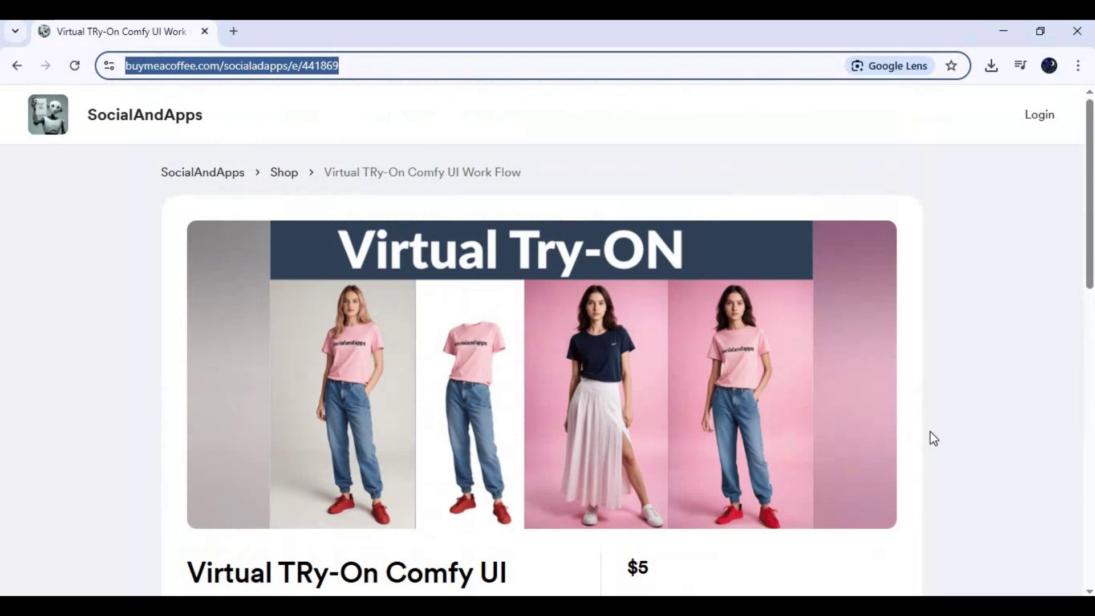
{"action": "scroll", "coordinate": [934, 438], "scroll_direction": "down", "scroll_amount": 1}
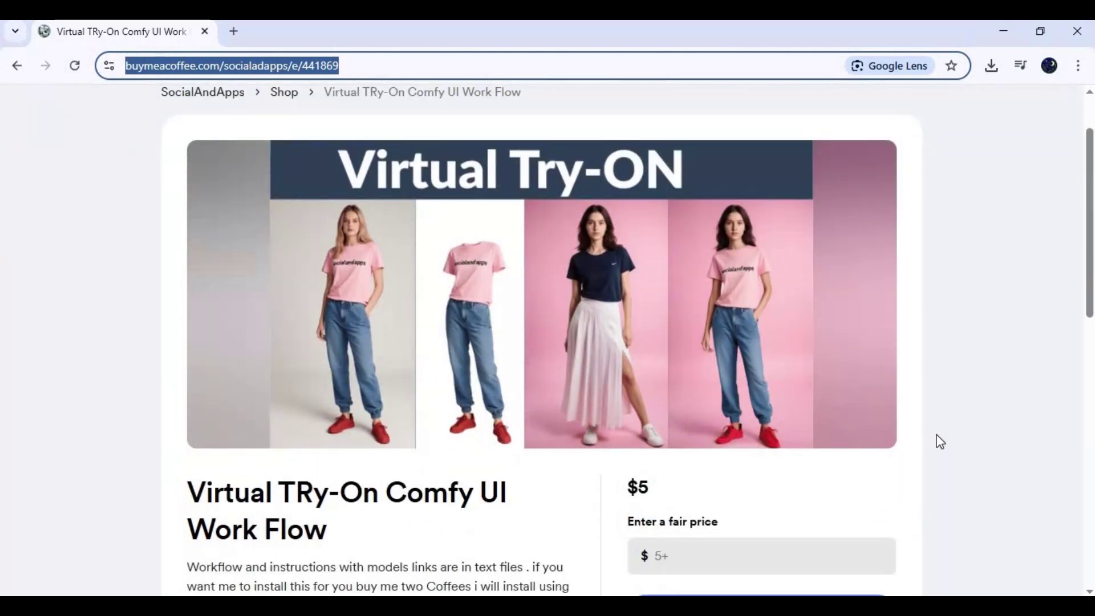
{"action": "scroll", "coordinate": [939, 441], "scroll_direction": "down", "scroll_amount": 2}
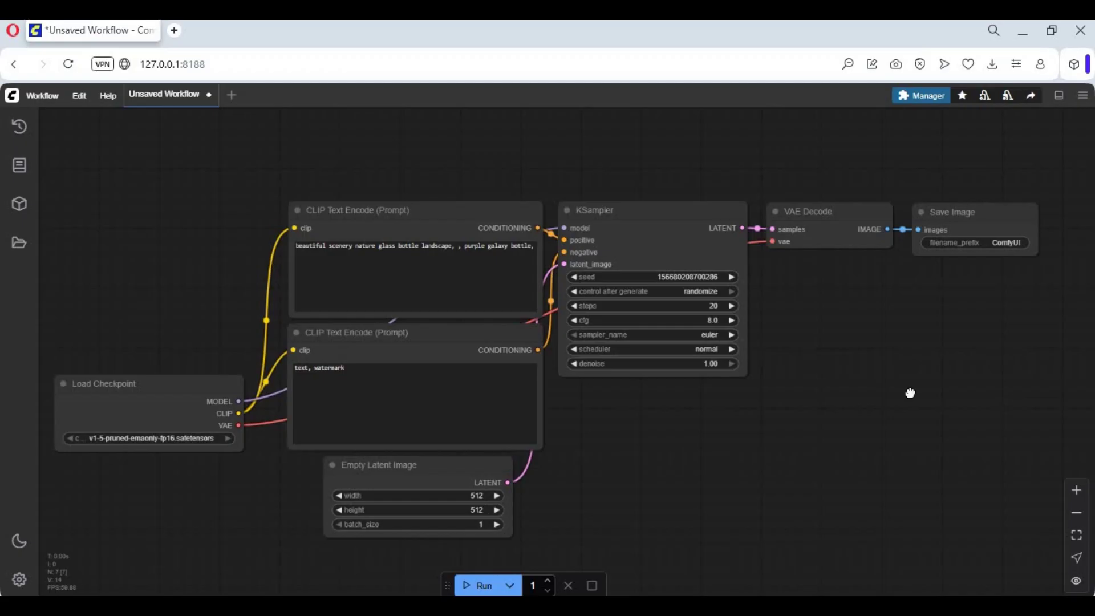
- In ComfyUI, open the workflow file 71.Flux_kt_Cloth from the New folder (2) folder in Downloads
{"action": "mouse_move", "coordinate": [910, 391]}
{"action": "left_mouse_down"}
{"action": "mouse_move", "coordinate": [903, 362]}
{"action": "mouse_move", "coordinate": [910, 375]}
{"action": "left_mouse_up"}
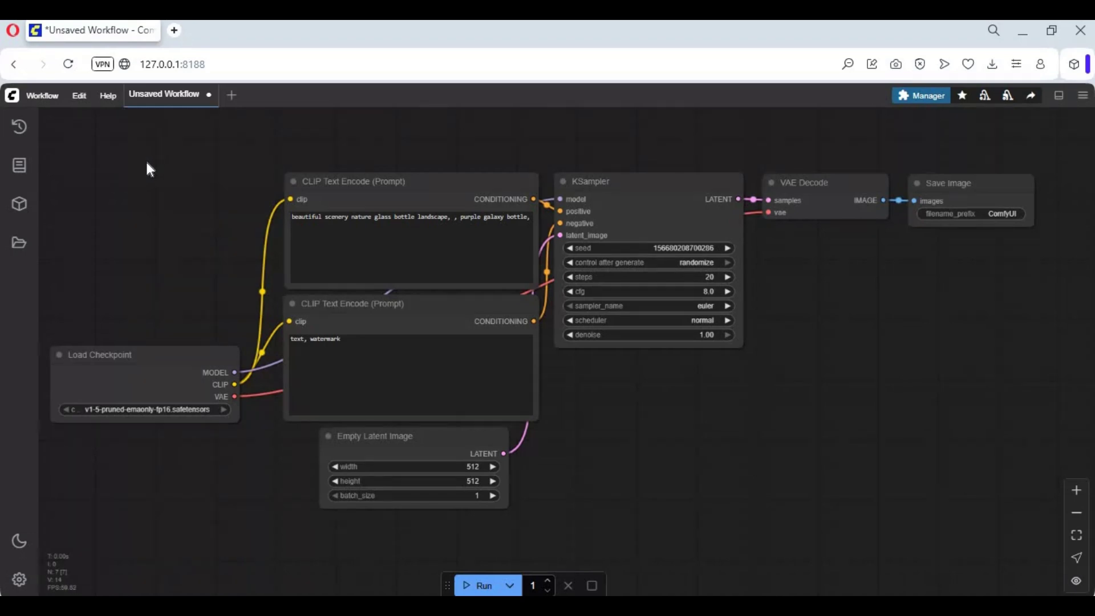
{"action": "left_click", "coordinate": [43, 96]}
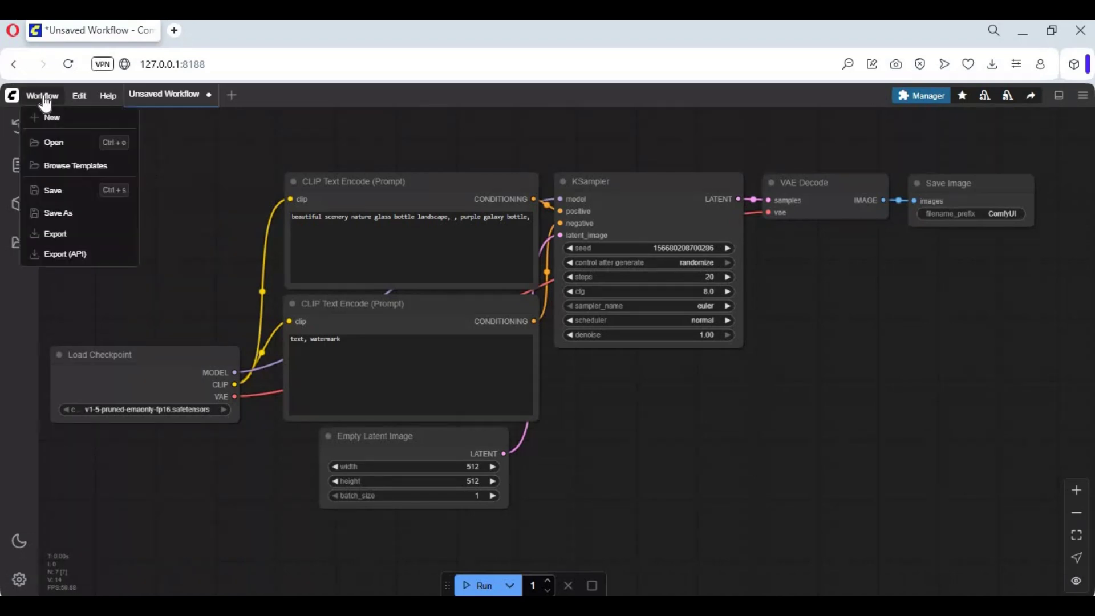
{"action": "left_click", "coordinate": [57, 143]}
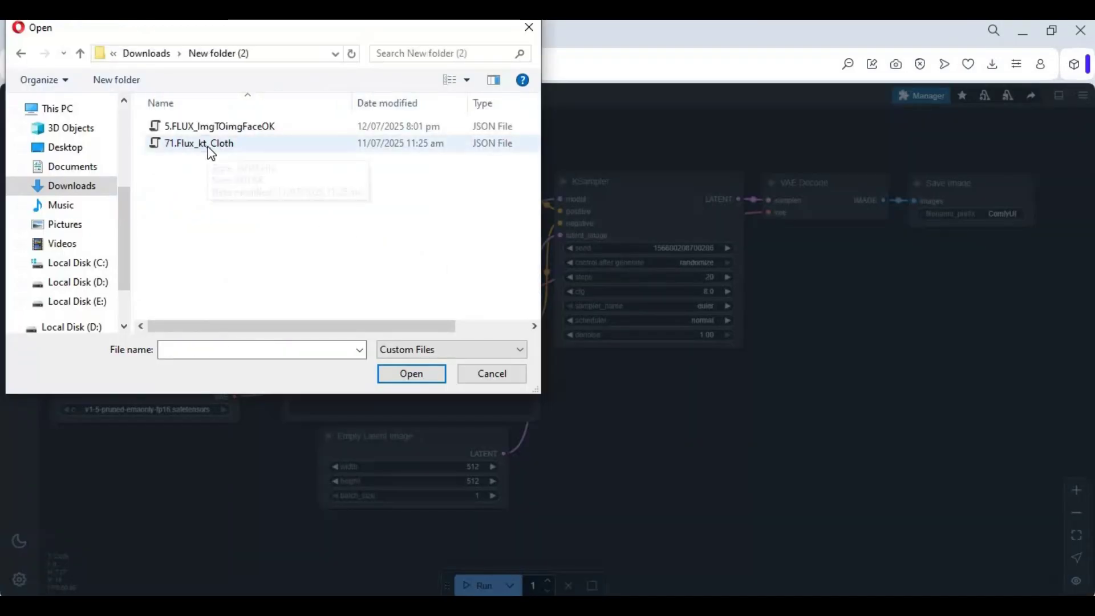
{"action": "double_click", "coordinate": [208, 145]}
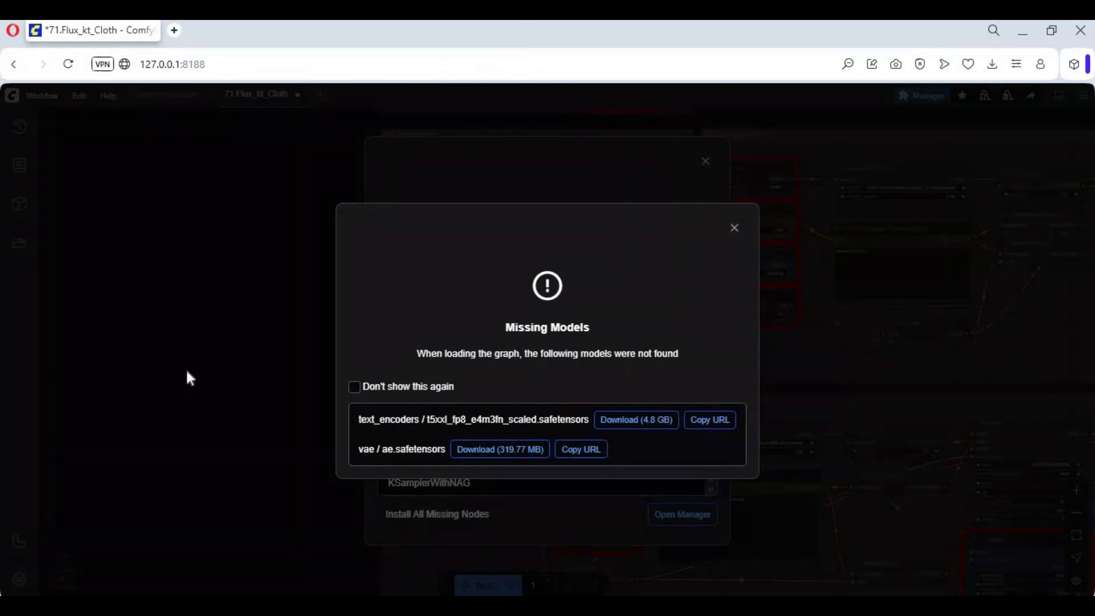
- Dismiss the missing models and missing node types notices and look over the nodes flagged in red
{"action": "double_click", "coordinate": [127, 325]}
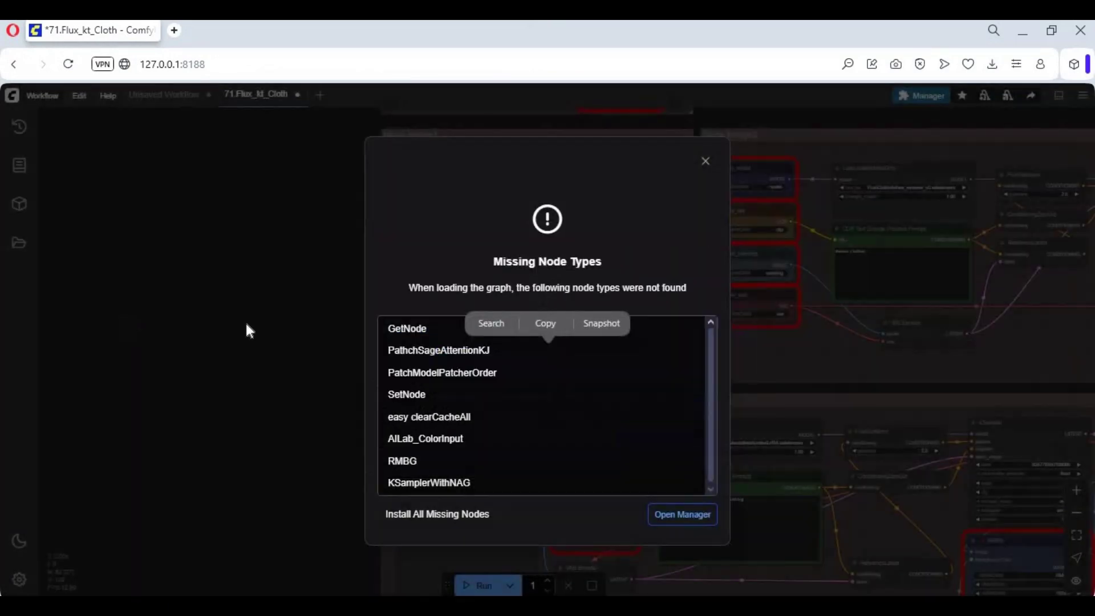
{"action": "left_click", "coordinate": [707, 162]}
{"action": "scroll", "coordinate": [143, 353], "scroll_direction": "down", "scroll_amount": 5}
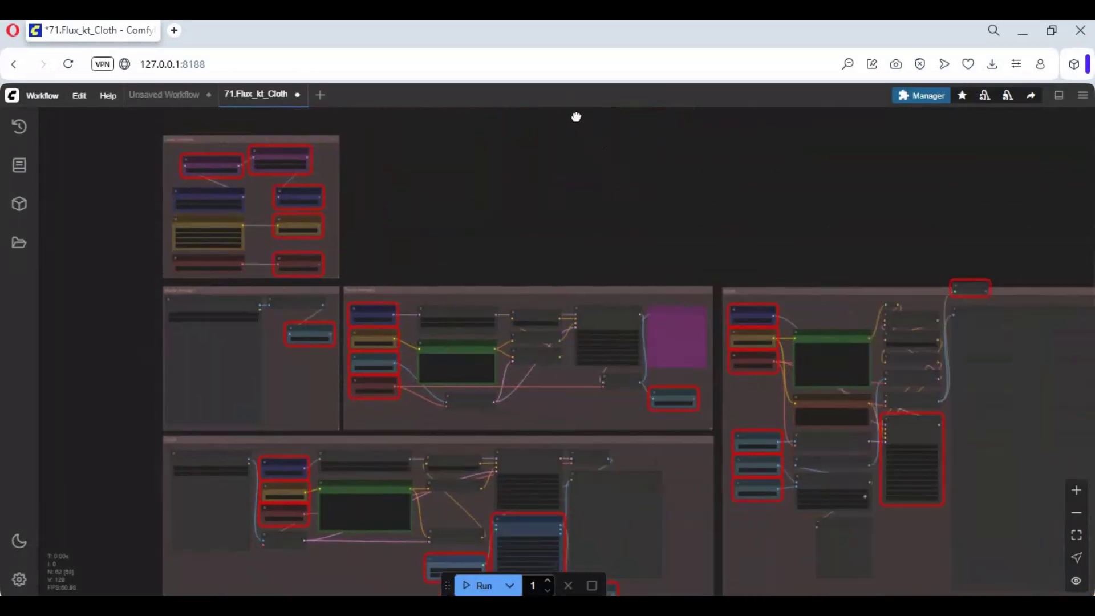
{"action": "left_click_drag", "start_coordinate": [576, 117], "coordinate": [568, 100]}
{"action": "left_click_drag", "start_coordinate": [852, 161], "coordinate": [987, 196]}
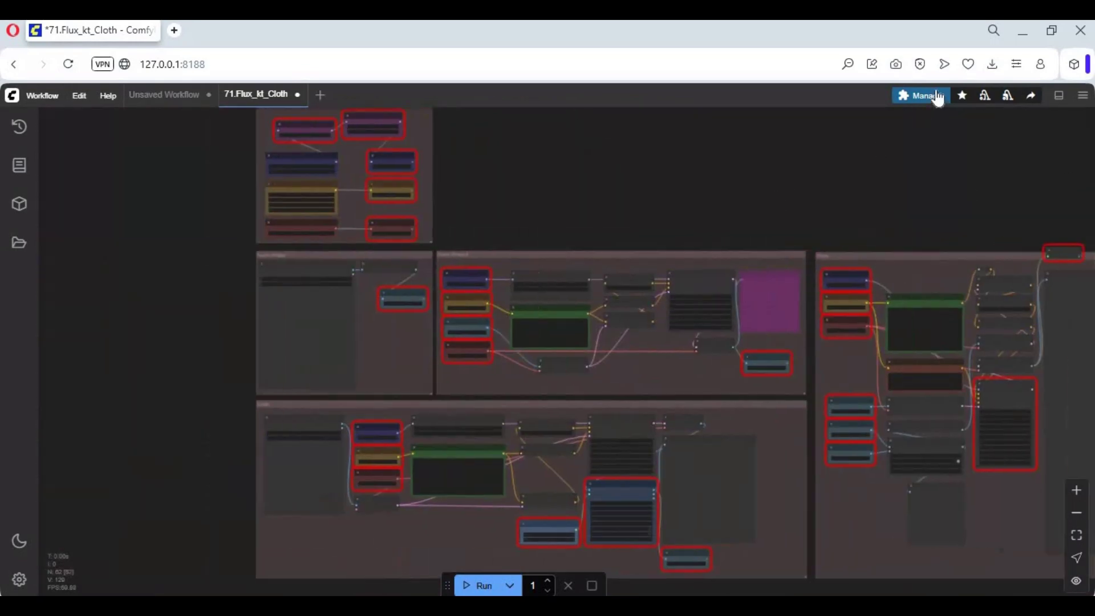
- List the workflow's missing custom nodes in ComfyUI Manager and install the latest version of ComfyUI-Easy-Use
{"action": "left_click", "coordinate": [921, 98]}
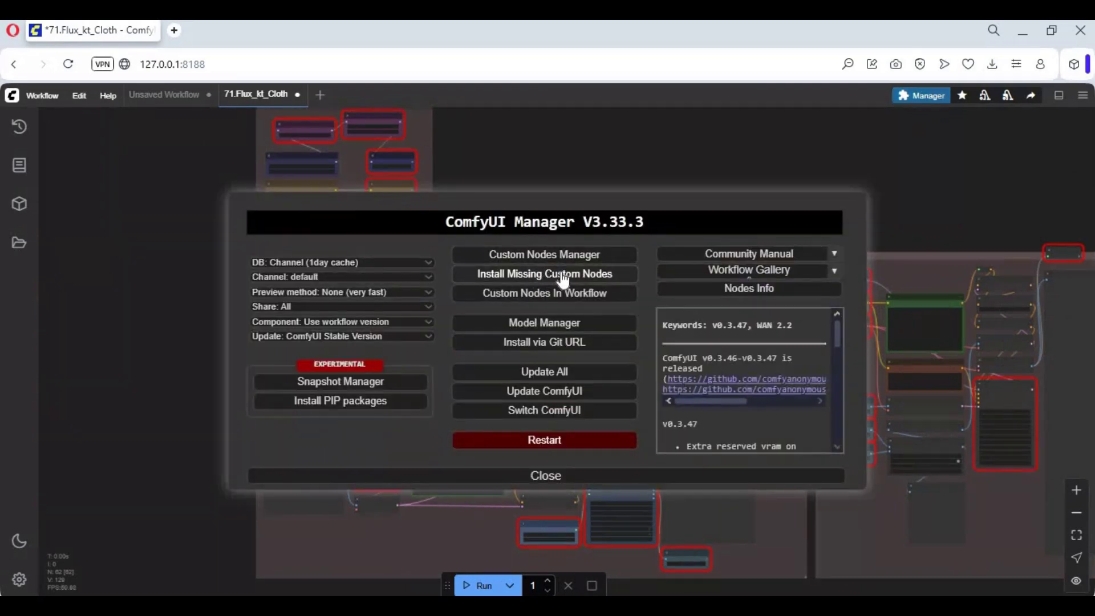
{"action": "left_click", "coordinate": [522, 279]}
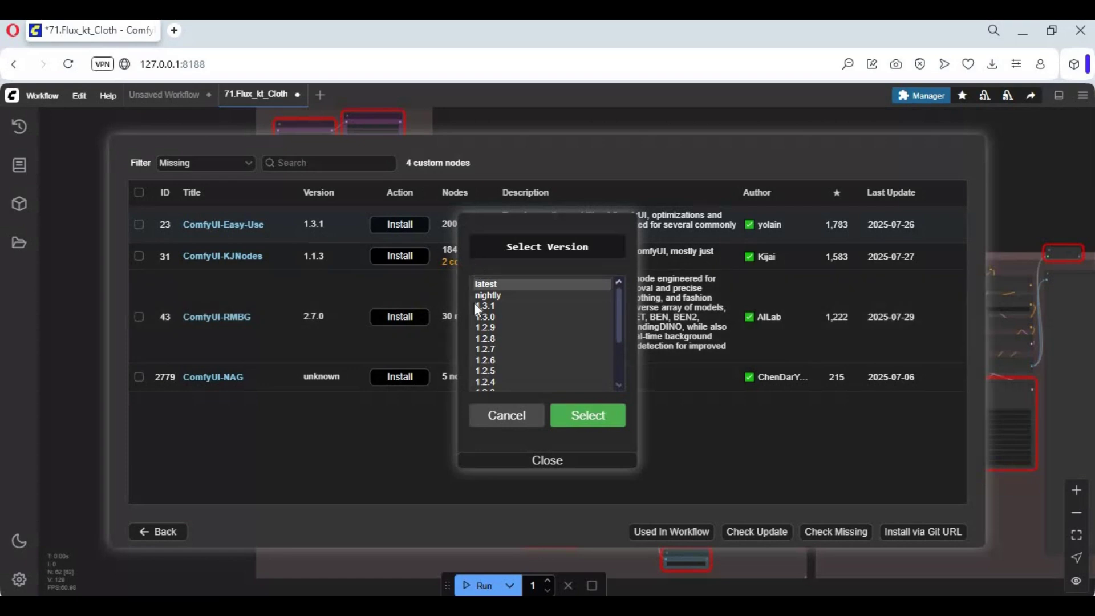
{"action": "left_click", "coordinate": [598, 419]}
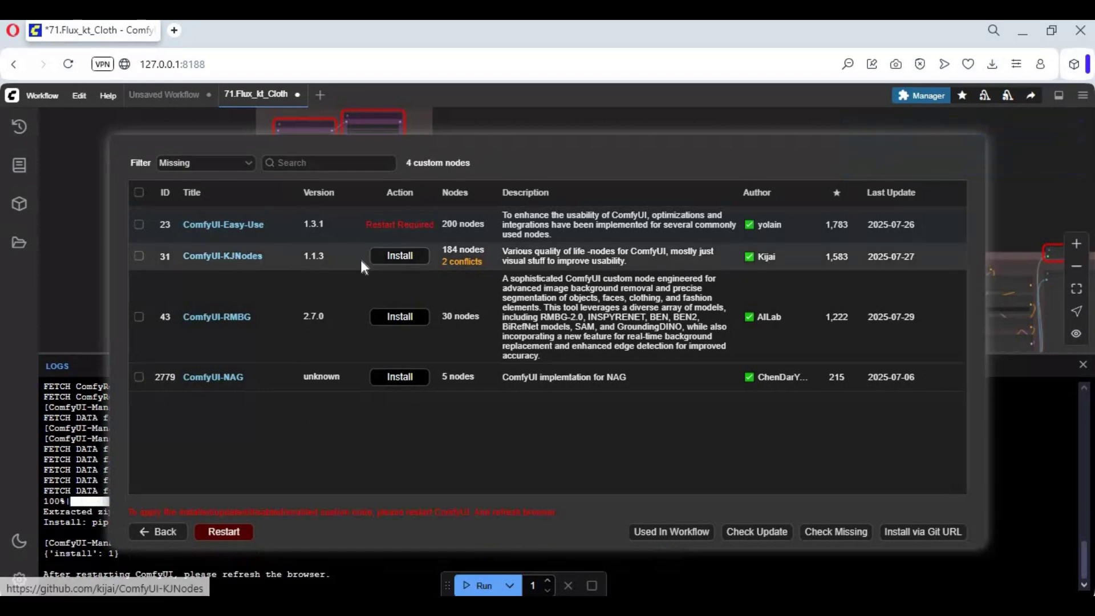
- Install the latest versions of the missing ComfyUI-KJNodes and ComfyUI-RMBG custom nodes
{"action": "left_click", "coordinate": [405, 259]}
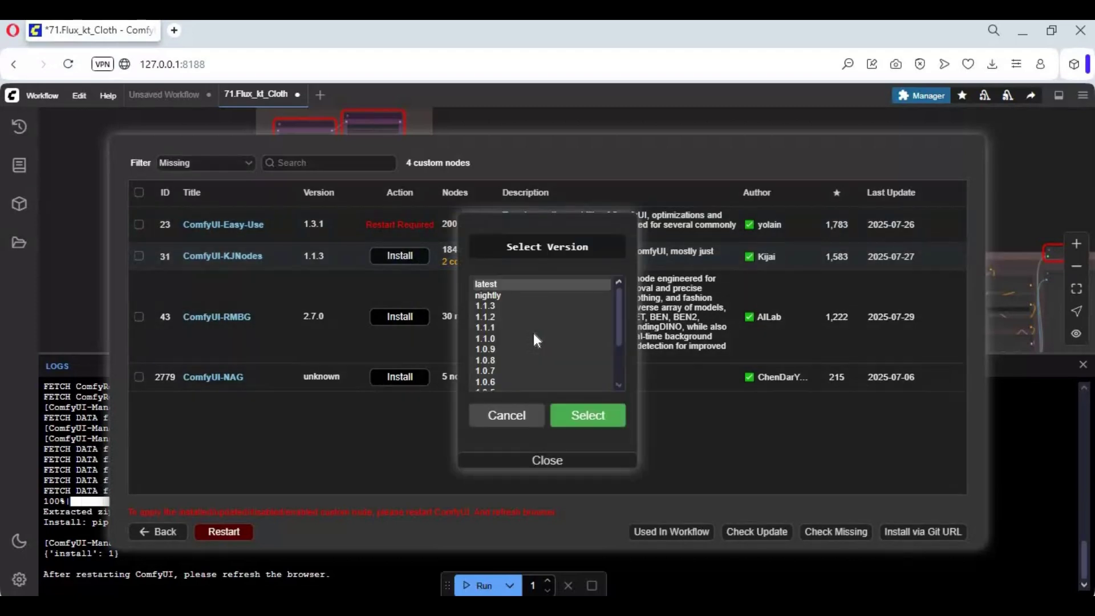
{"action": "left_click", "coordinate": [591, 417]}
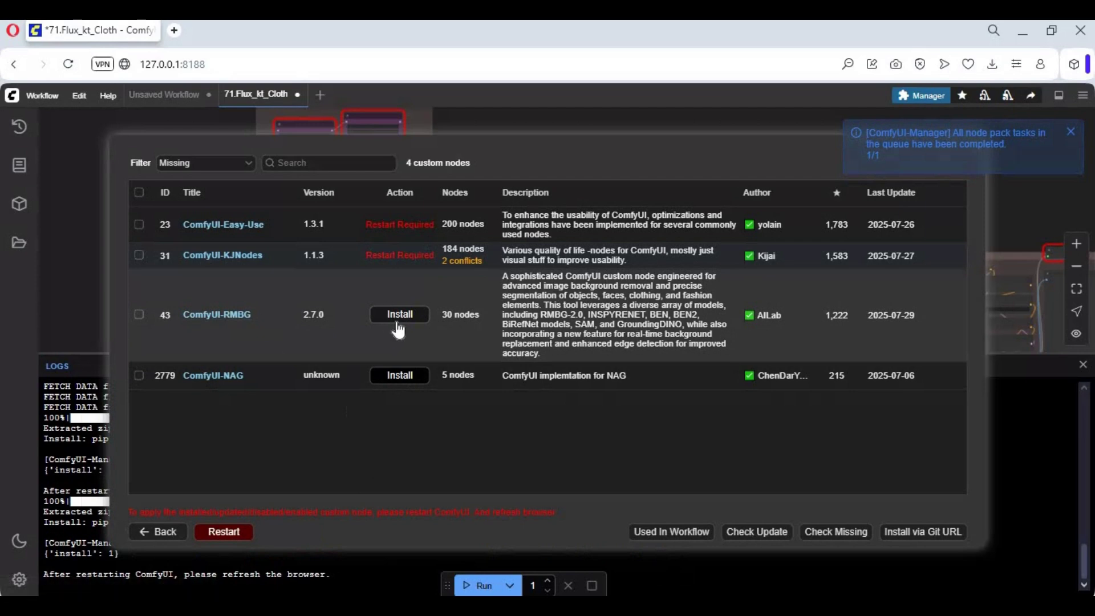
{"action": "left_click", "coordinate": [398, 374]}
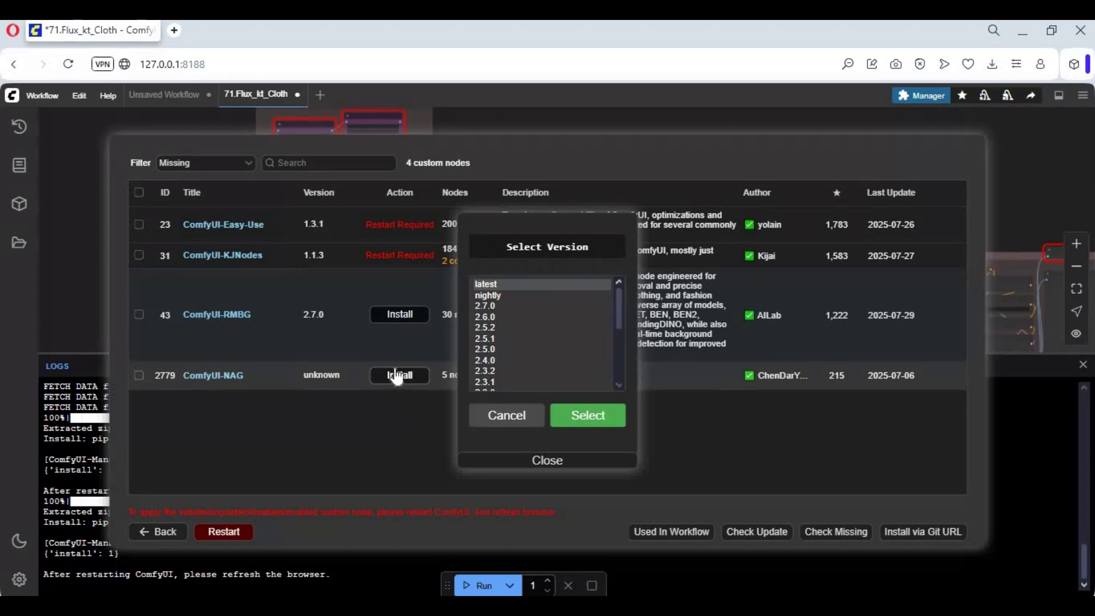
{"action": "left_click", "coordinate": [588, 415]}
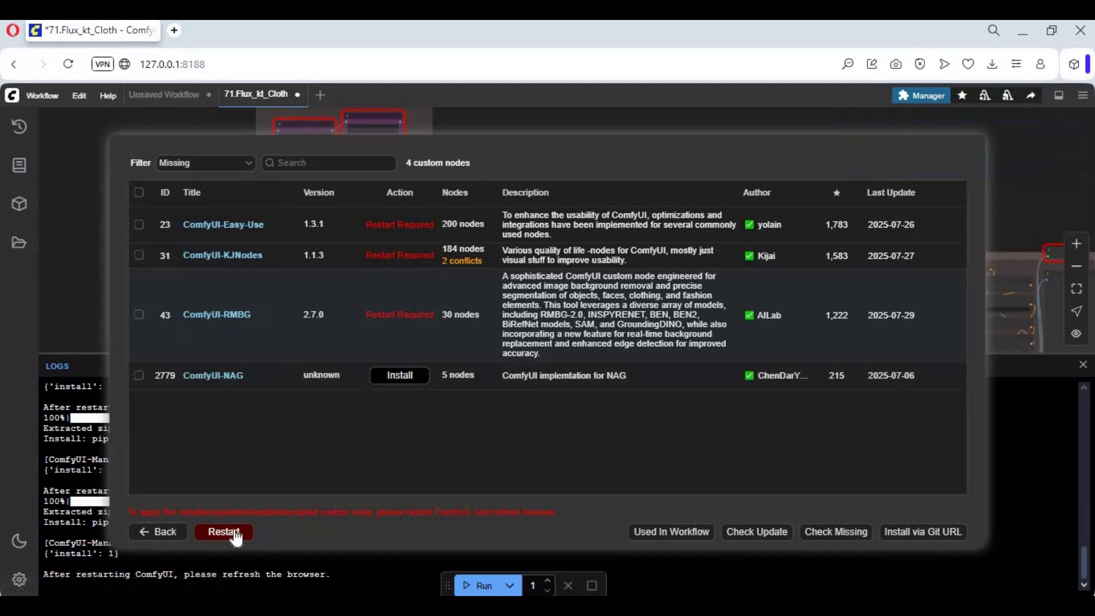
- Reboot the ComfyUI server to apply the installed nodes and dismiss the missing node types notice
{"action": "left_click", "coordinate": [218, 523]}
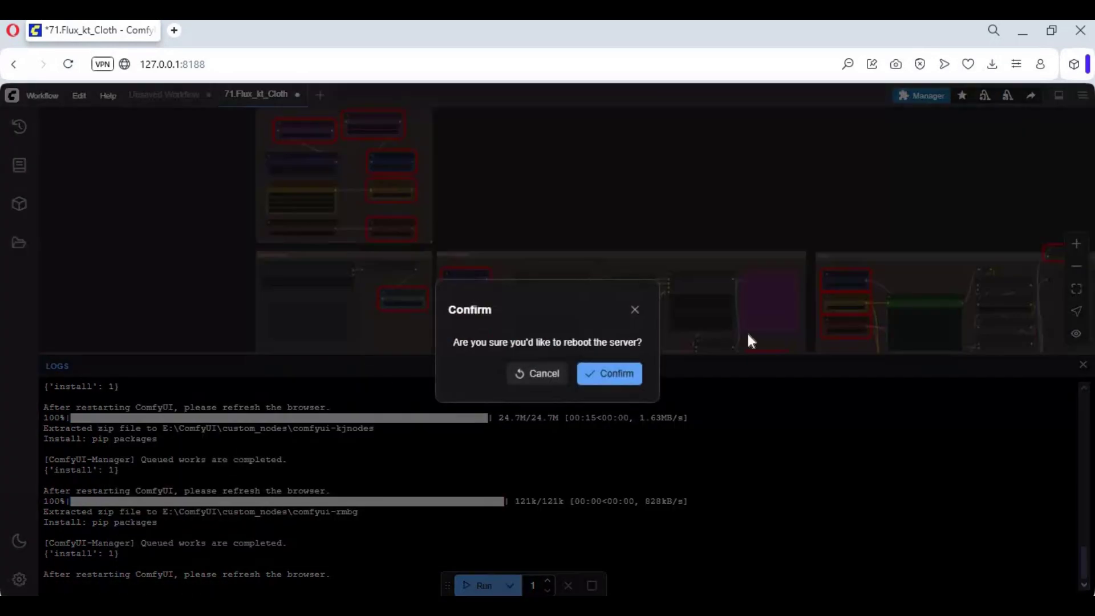
{"action": "left_click", "coordinate": [608, 375]}
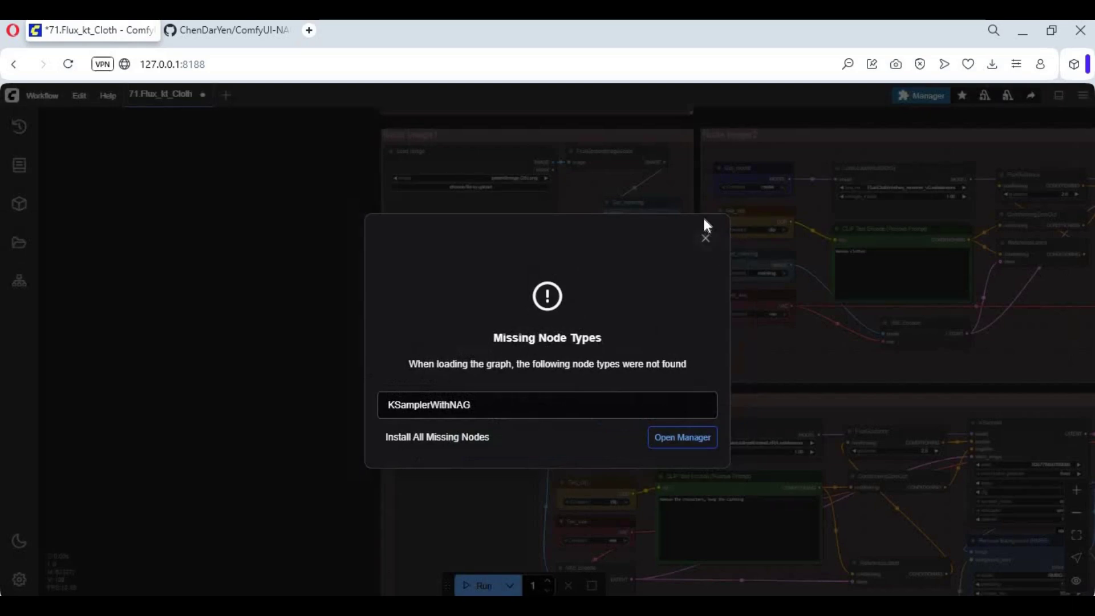
{"action": "left_click", "coordinate": [706, 238]}
- Inspect the workflow for nodes still flagged in red, focusing on the KSamplerWithNAG node in the Work group
{"action": "left_click_drag", "start_coordinate": [352, 317], "coordinate": [89, 298]}
{"action": "left_click_drag", "start_coordinate": [397, 356], "coordinate": [348, 339]}
{"action": "scroll", "coordinate": [348, 339], "scroll_direction": "down", "scroll_amount": 4}
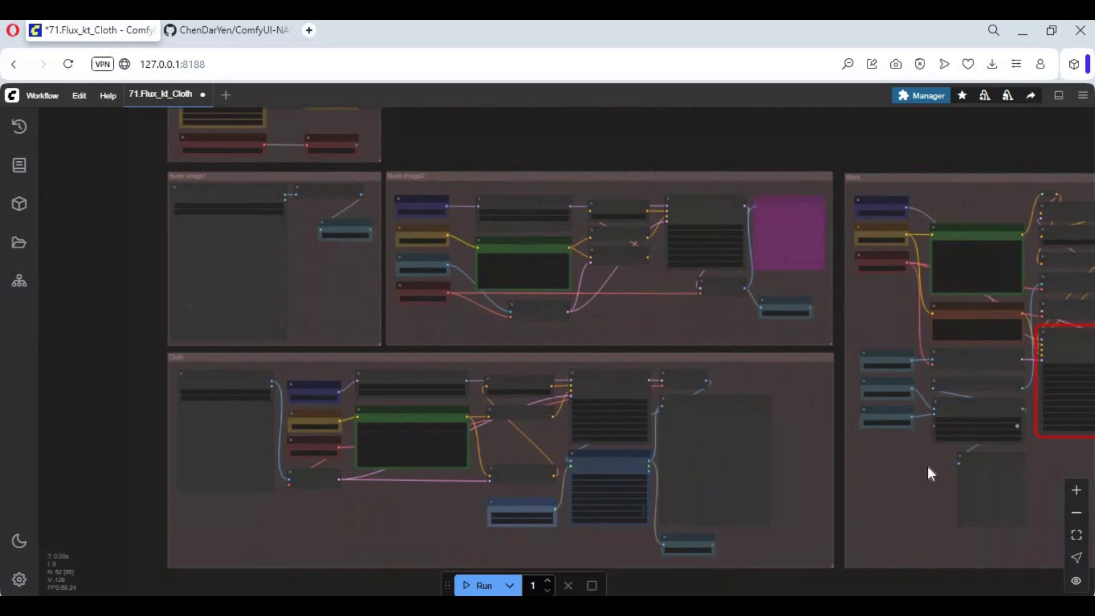
{"action": "left_click_drag", "start_coordinate": [853, 471], "coordinate": [612, 475]}
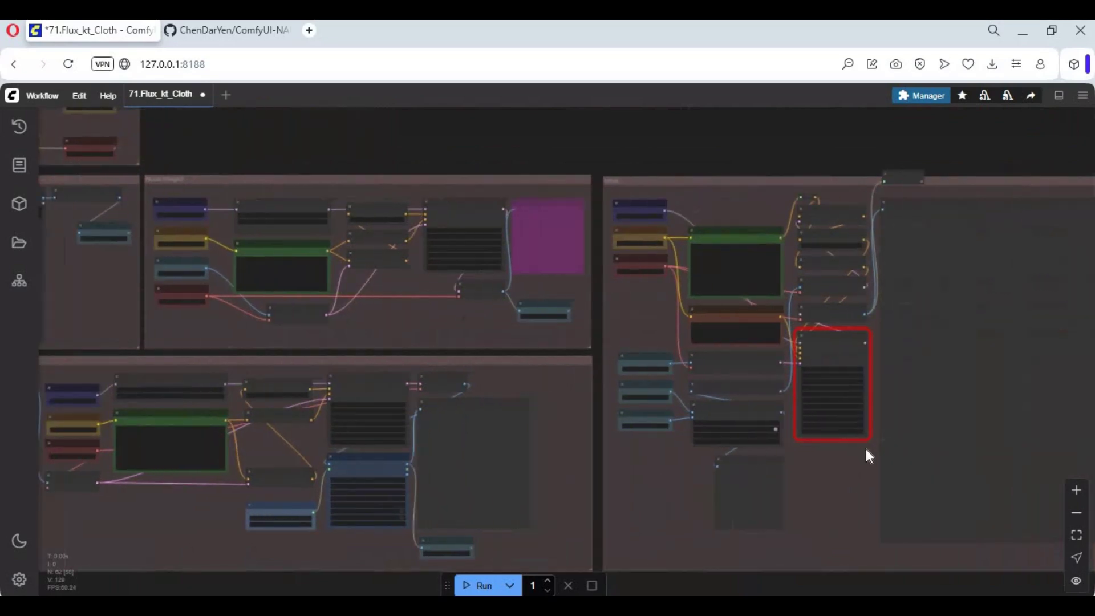
{"action": "scroll", "coordinate": [866, 448], "scroll_direction": "up", "scroll_amount": 5}
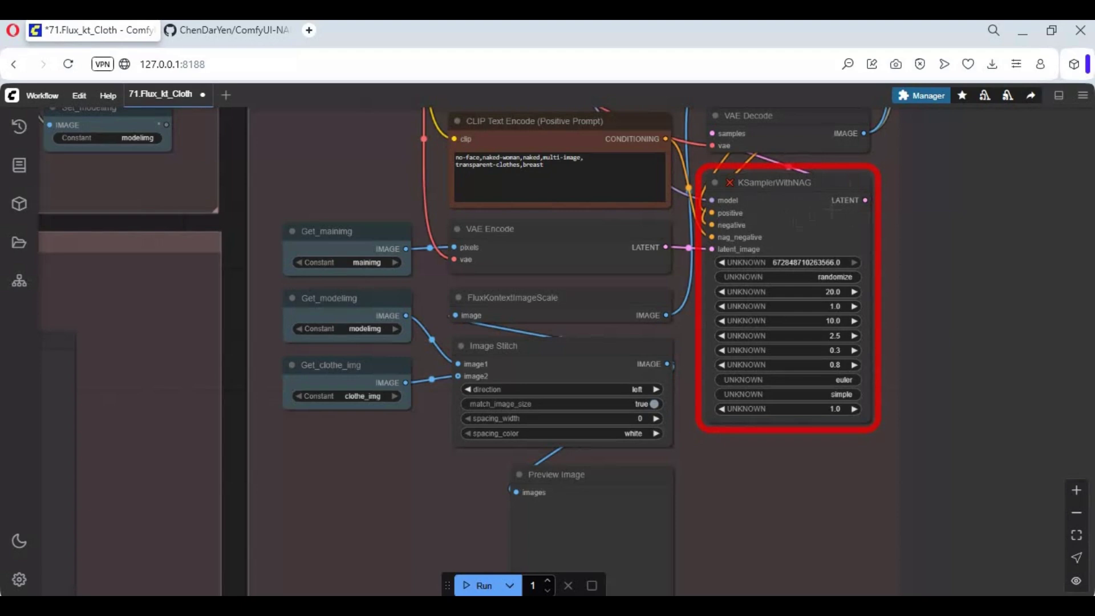
- Switch to the ComfyUI-NAG repository page on GitHub and copy its HTTPS clone URL
{"action": "left_click", "coordinate": [236, 30]}
{"action": "key", "text": "ctrl+a"}
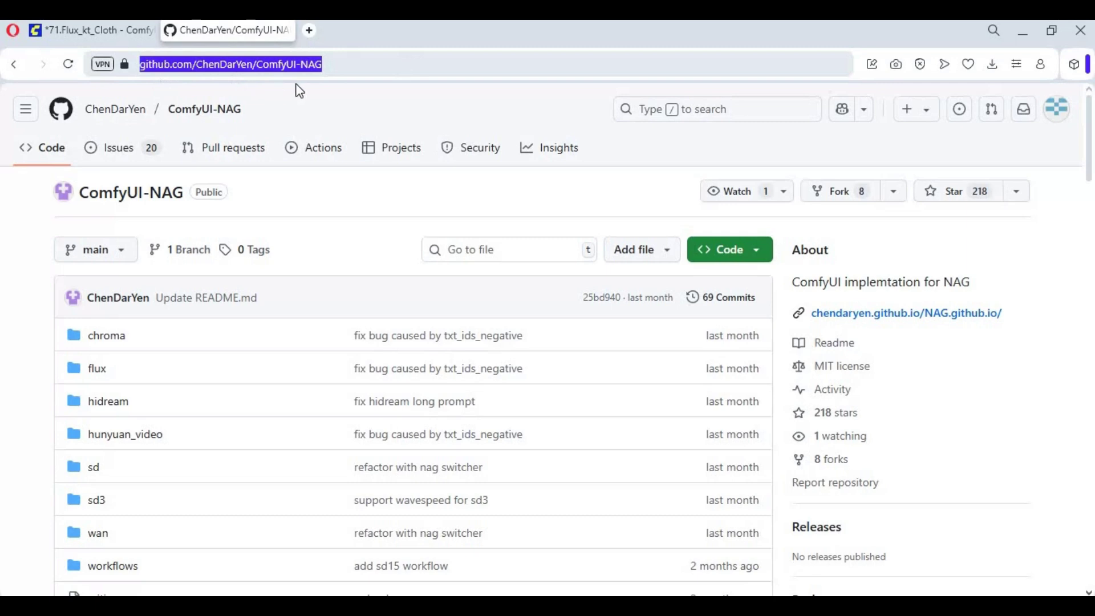
{"action": "scroll", "coordinate": [610, 318], "scroll_direction": "down", "scroll_amount": 4}
{"action": "scroll", "coordinate": [641, 320], "scroll_direction": "up", "scroll_amount": 4}
{"action": "left_click", "coordinate": [749, 254]}
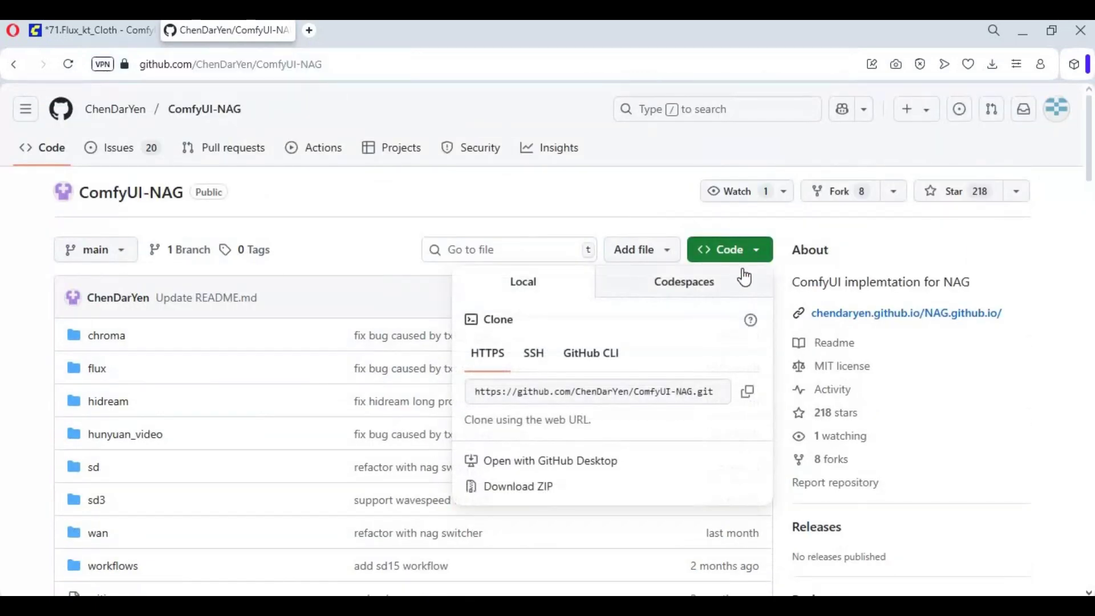
{"action": "left_click", "coordinate": [748, 395]}
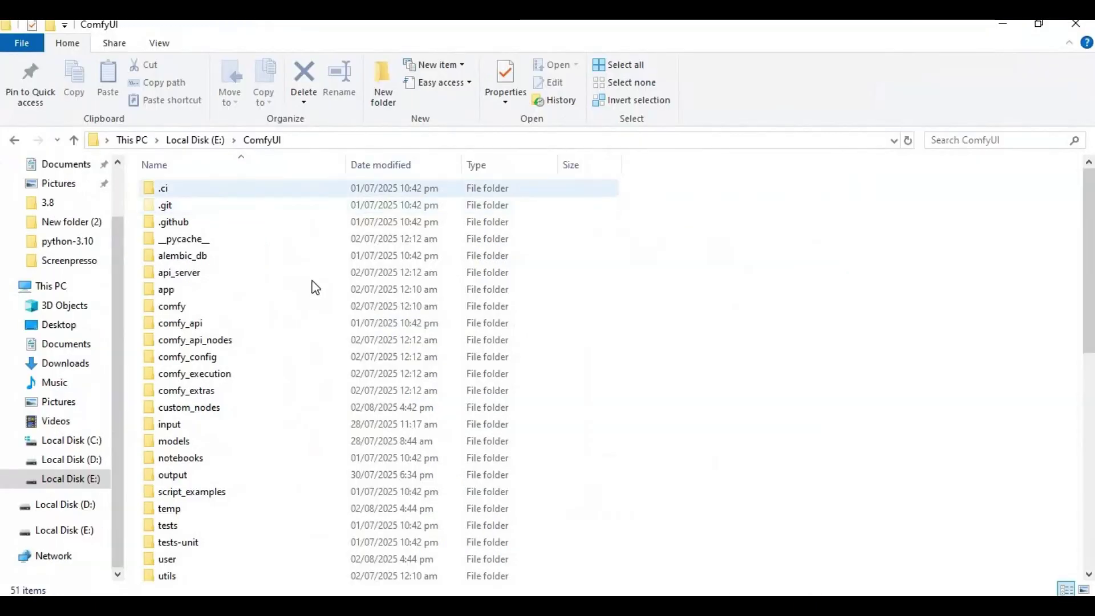
- Open a command prompt in the E:\ComfyUI\custom_nodes folder from File Explorer
{"action": "double_click", "coordinate": [204, 408]}
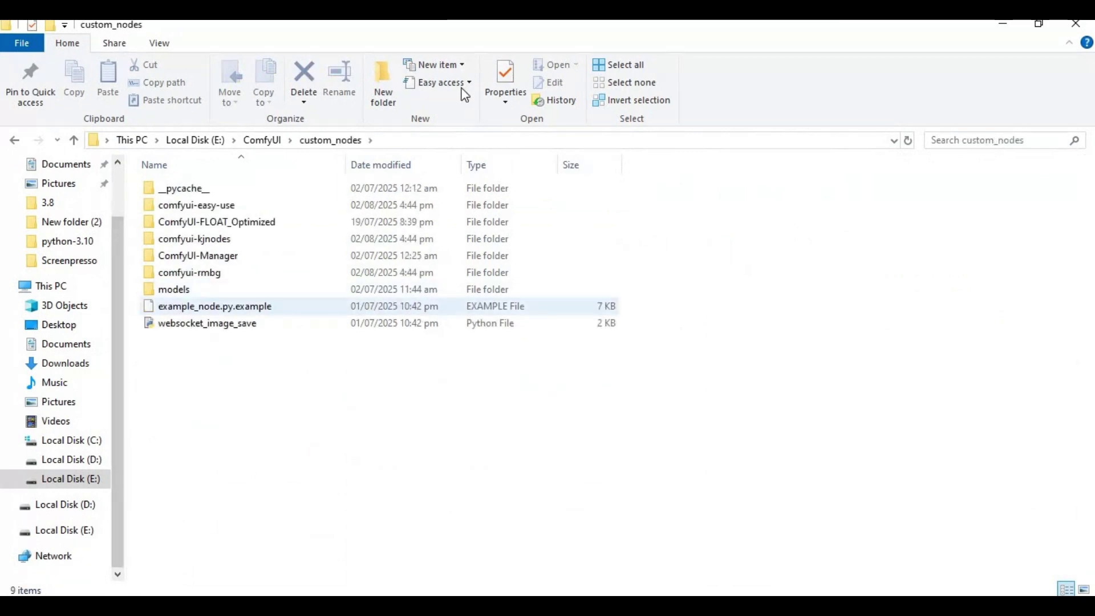
{"action": "left_click", "coordinate": [397, 141]}
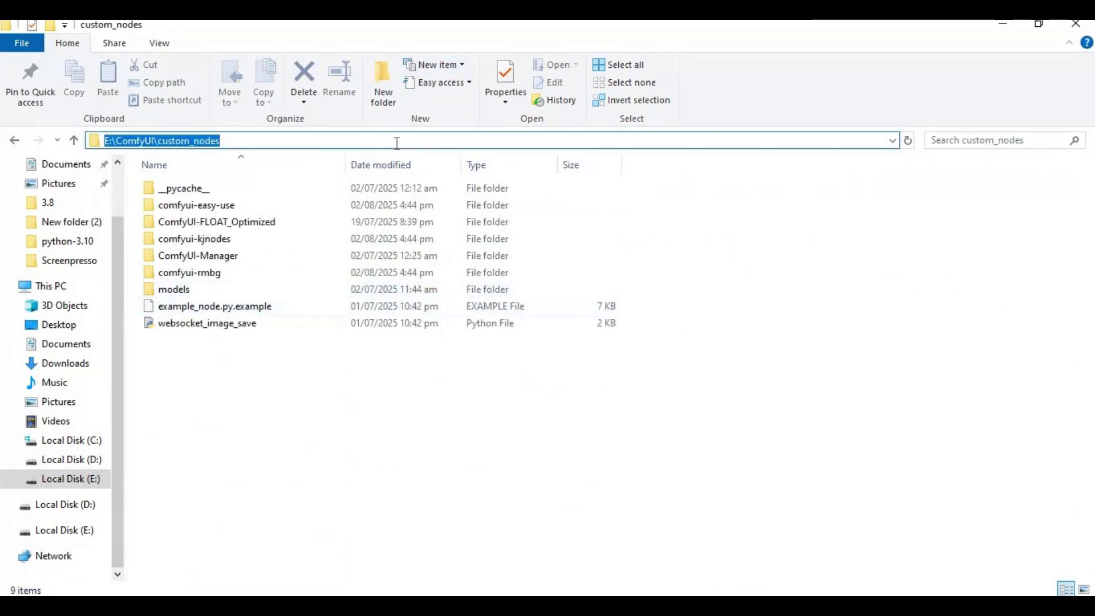
{"action": "type", "text": "cmd"}
{"action": "key", "text": "Return"}
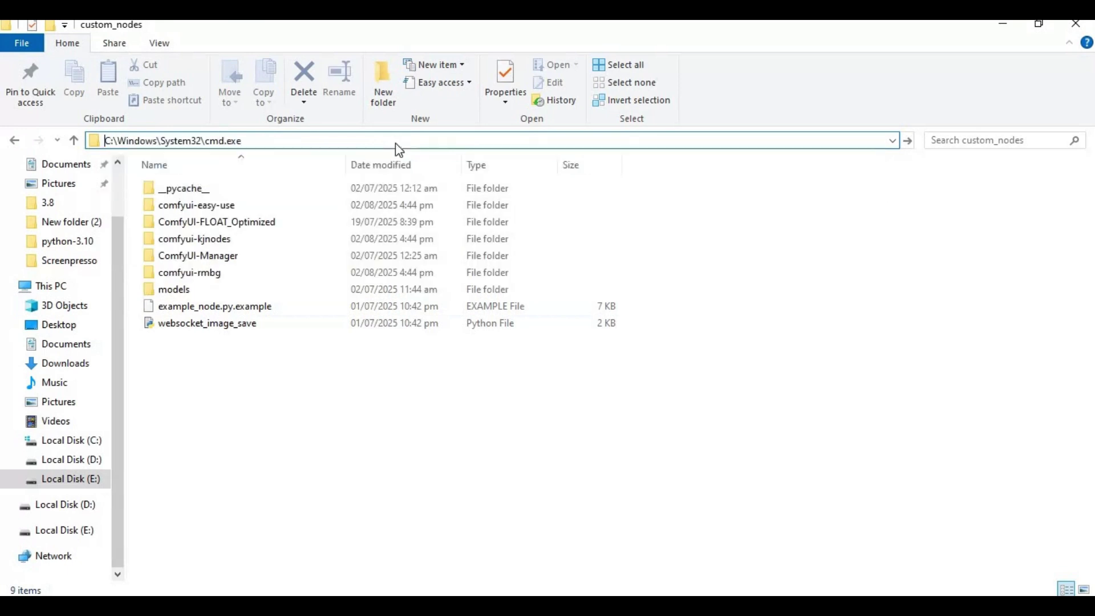
{"action": "type", "text": "git"}
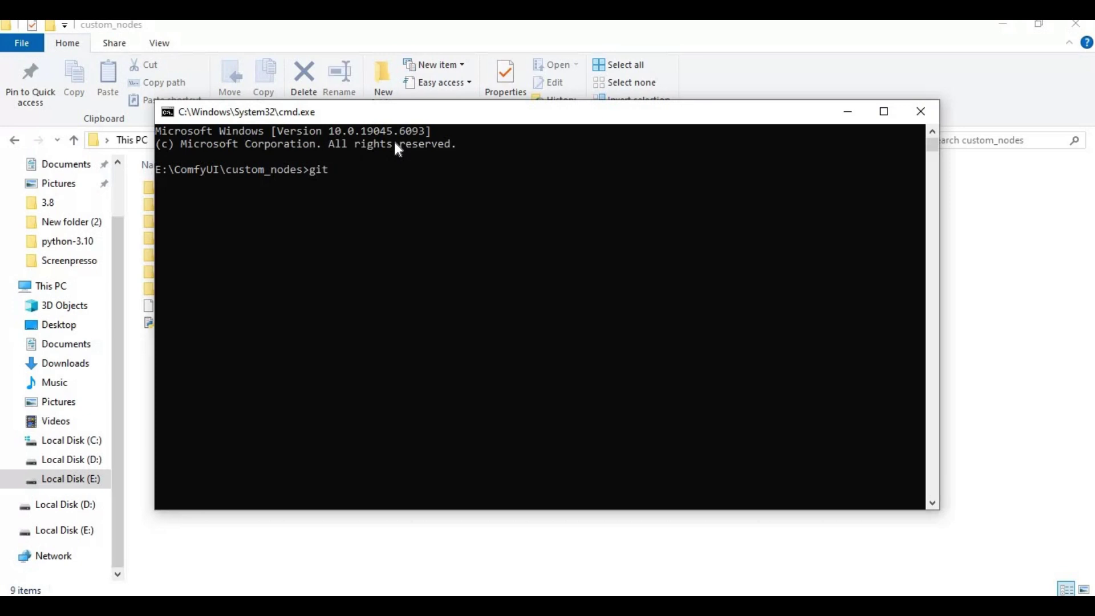
{"action": "type", "text": " clone"}
{"action": "key", "text": "ctrl+v"}
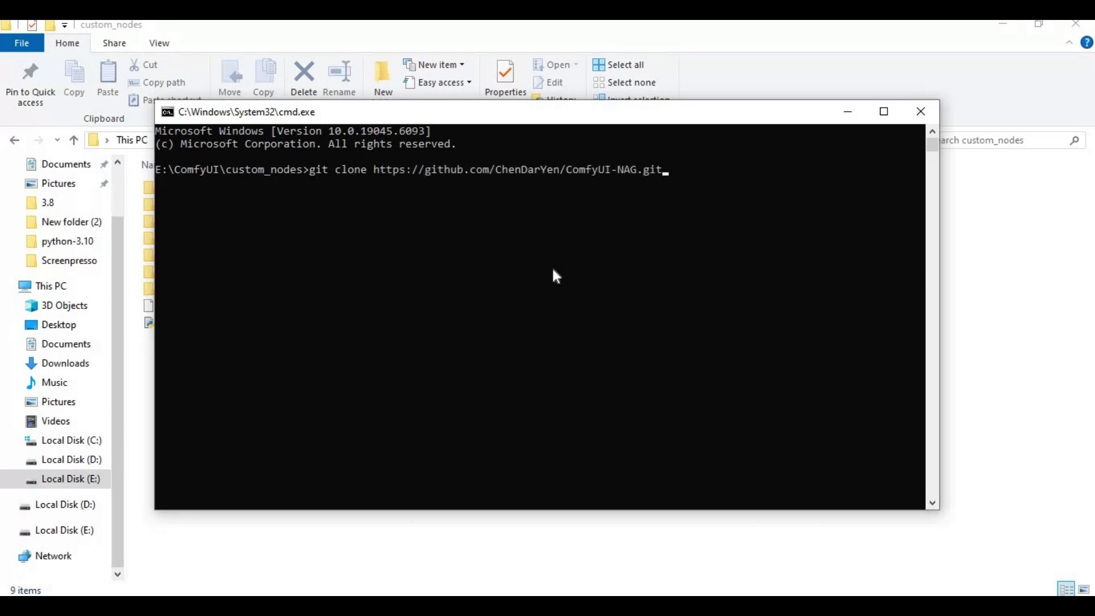
{"action": "key", "text": "Return"}
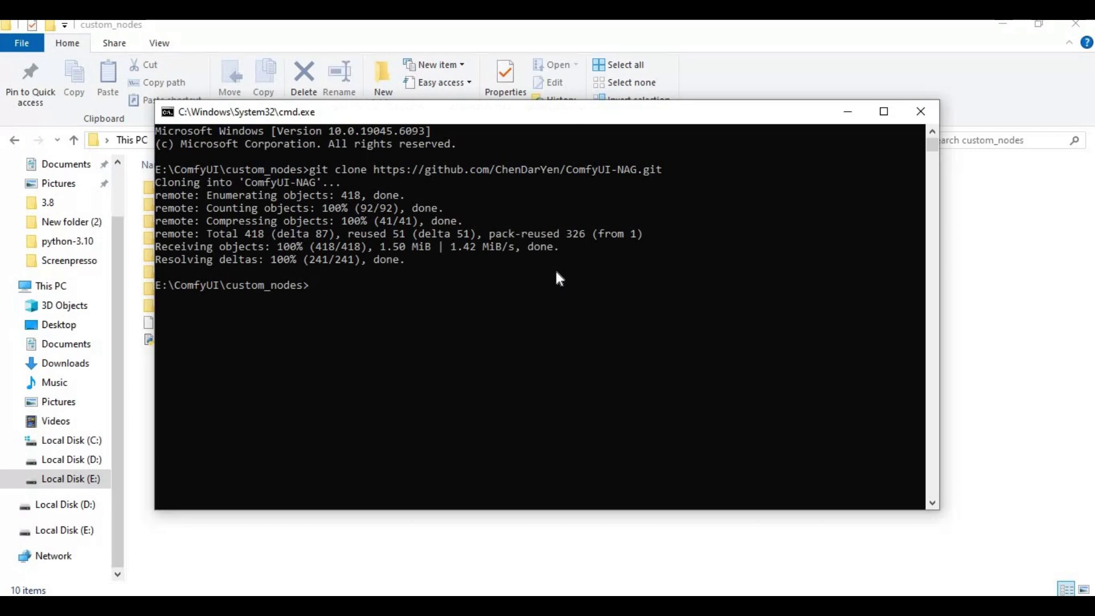
- Close the command windows and restart ComfyUI with the Run batch file in the ComfyUI folder
{"action": "left_click", "coordinate": [921, 112]}
{"action": "key", "text": "alt+Tab"}
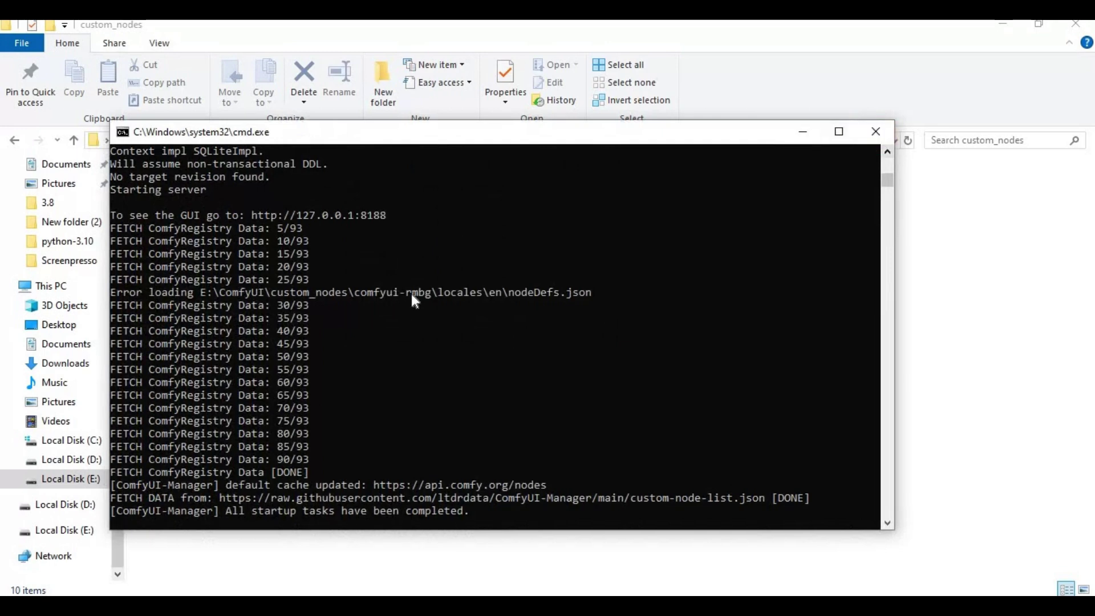
{"action": "key", "text": "alt+Tab"}
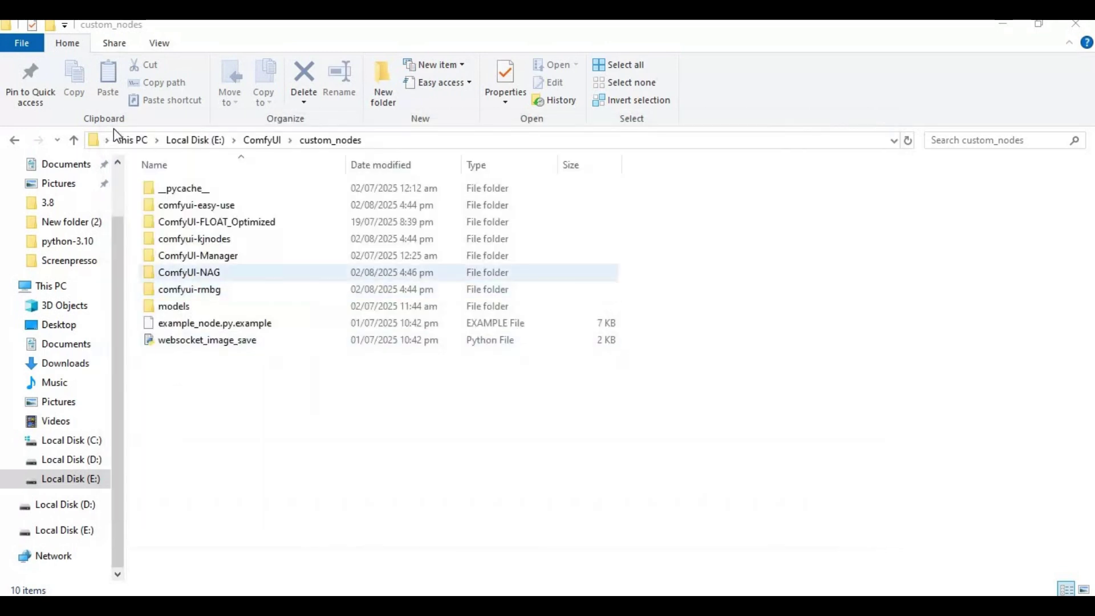
{"action": "left_click", "coordinate": [73, 140]}
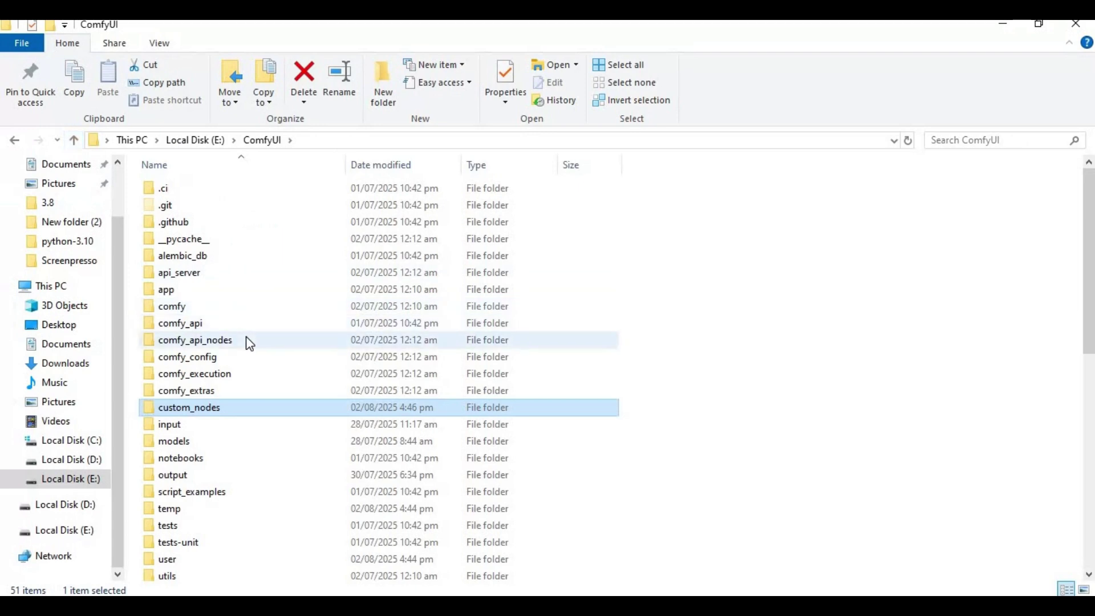
{"action": "scroll", "coordinate": [247, 365], "scroll_direction": "down", "scroll_amount": 9}
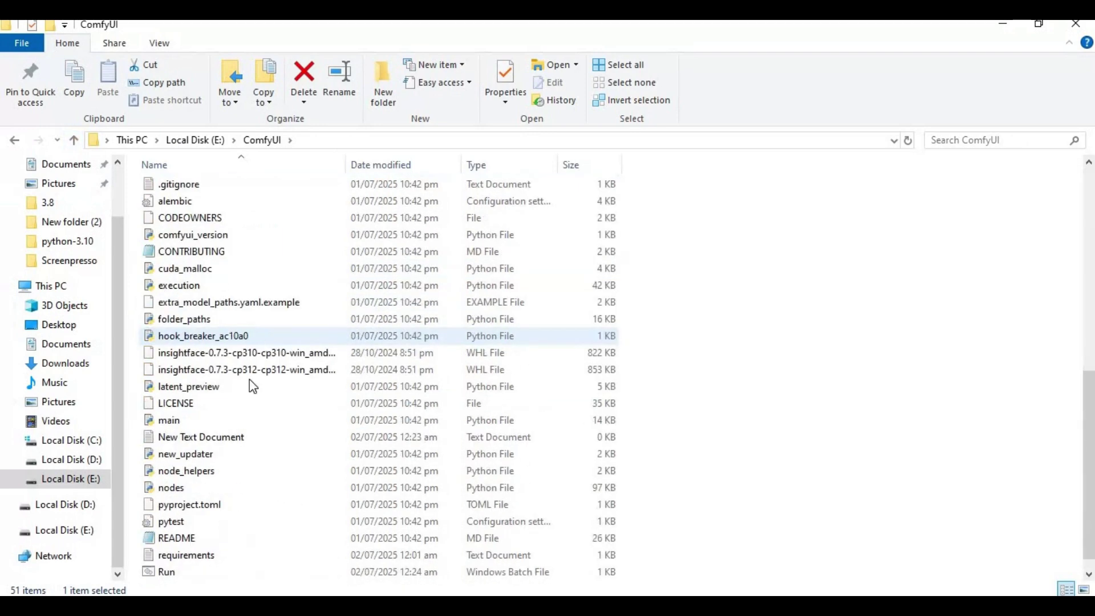
{"action": "double_click", "coordinate": [164, 573]}
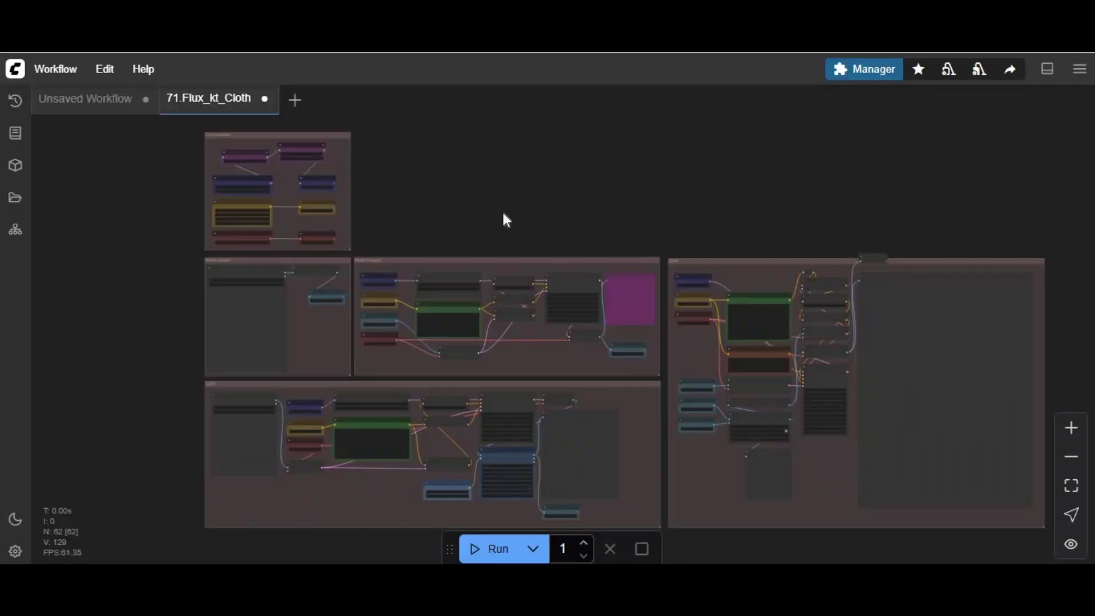
- In the Load models group, choose t5xxl_fp8_e4m3fn_scaled.safetensors as the second CLIP and ae.safetensors as the VAE
{"action": "scroll", "coordinate": [503, 214], "scroll_direction": "up", "scroll_amount": 7}
{"action": "left_click_drag", "start_coordinate": [319, 179], "coordinate": [817, 298]}
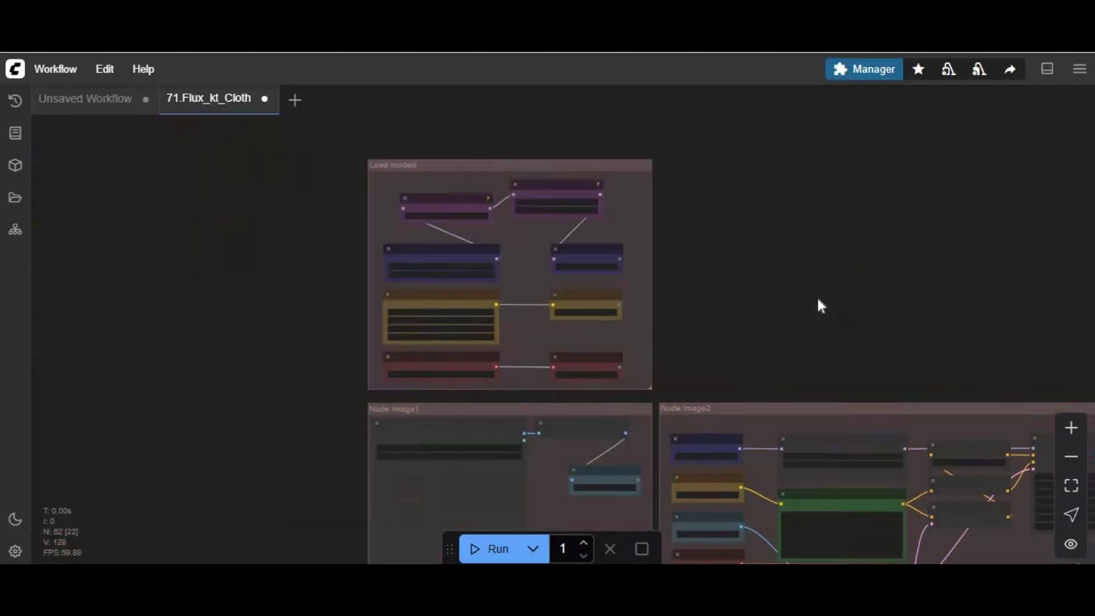
{"action": "scroll", "coordinate": [817, 297], "scroll_direction": "up", "scroll_amount": 9}
{"action": "left_click_drag", "start_coordinate": [202, 320], "coordinate": [525, 327]}
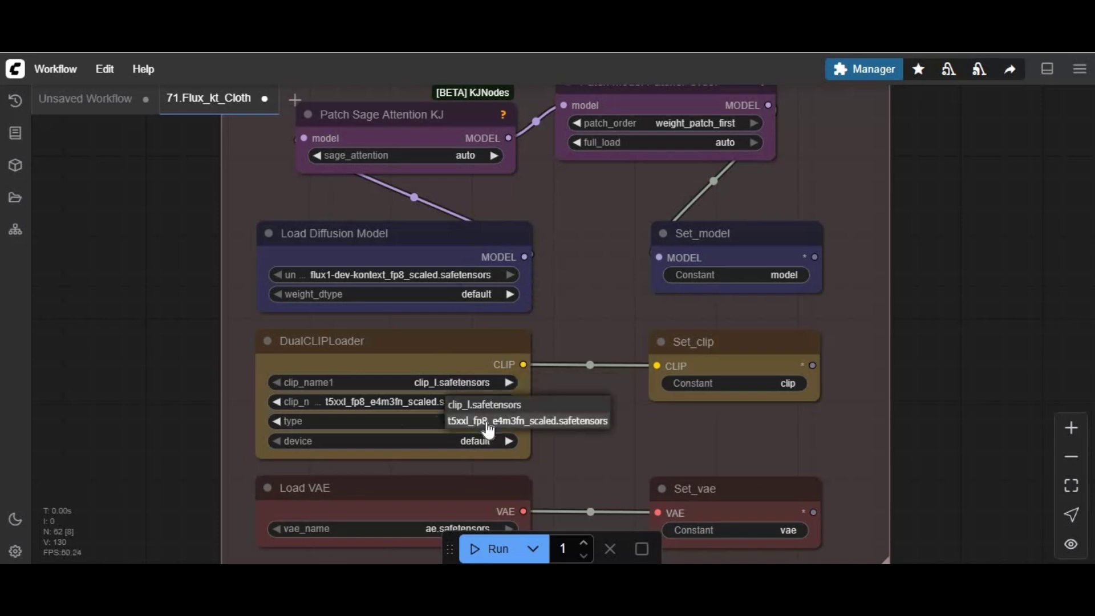
{"action": "scroll", "coordinate": [208, 345], "scroll_direction": "down", "scroll_amount": 5}
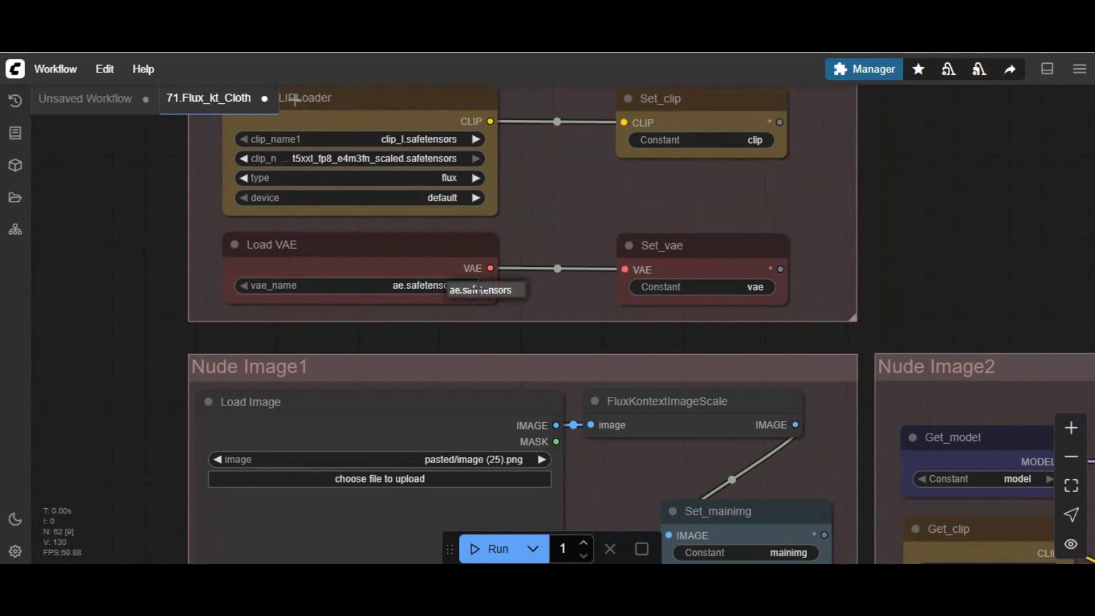
- Set the LoRA in the Nude Image2 group's LoraLoaderModelOnly node to clothes_remover_v0.safetensors
{"action": "left_click_drag", "start_coordinate": [788, 320], "coordinate": [380, 62]}
{"action": "left_click_drag", "start_coordinate": [741, 131], "coordinate": [493, 182]}
{"action": "left_click", "coordinate": [665, 274]}
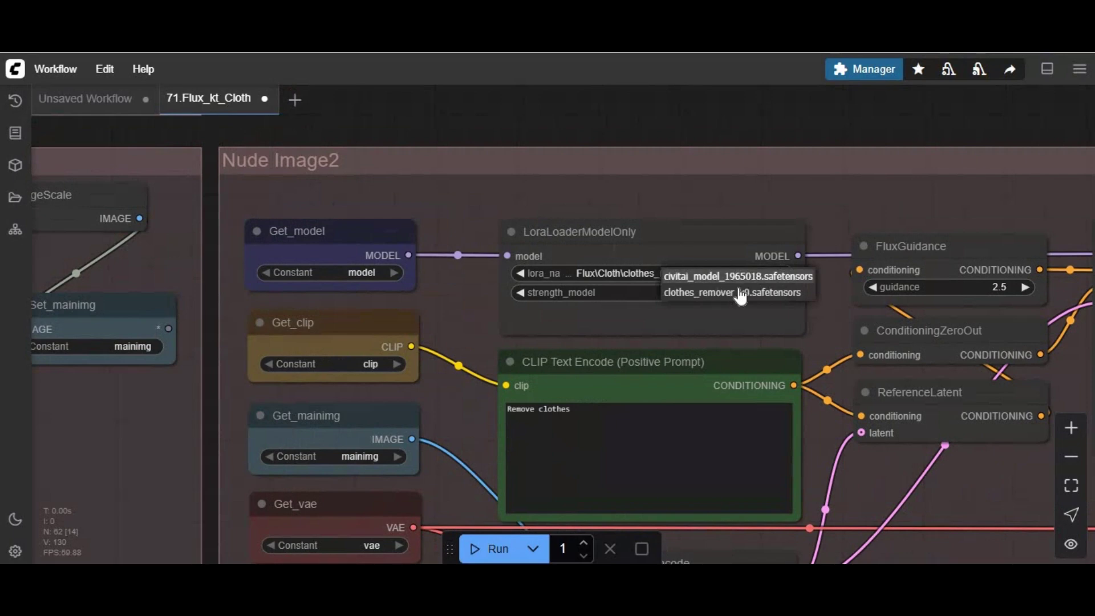
{"action": "left_click", "coordinate": [762, 294]}
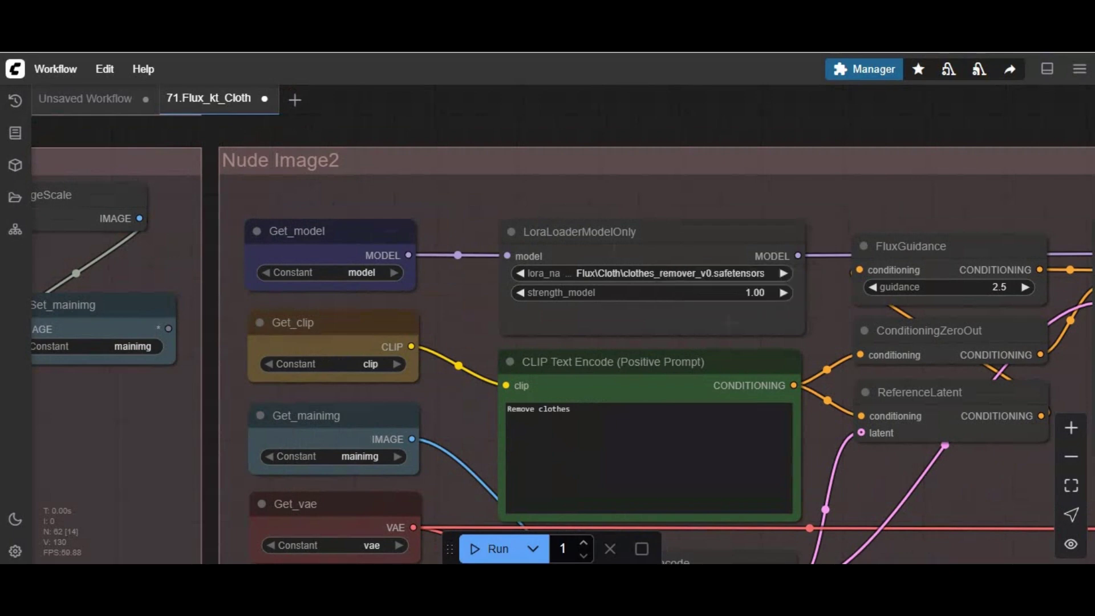
- Set the LoRA in the Cloth group's LoraLoaderModelOnly node to civitai_model_1965018.safetensors
{"action": "scroll", "coordinate": [880, 493], "scroll_direction": "down", "scroll_amount": 6}
{"action": "scroll", "coordinate": [880, 493], "scroll_direction": "right", "scroll_amount": 3}
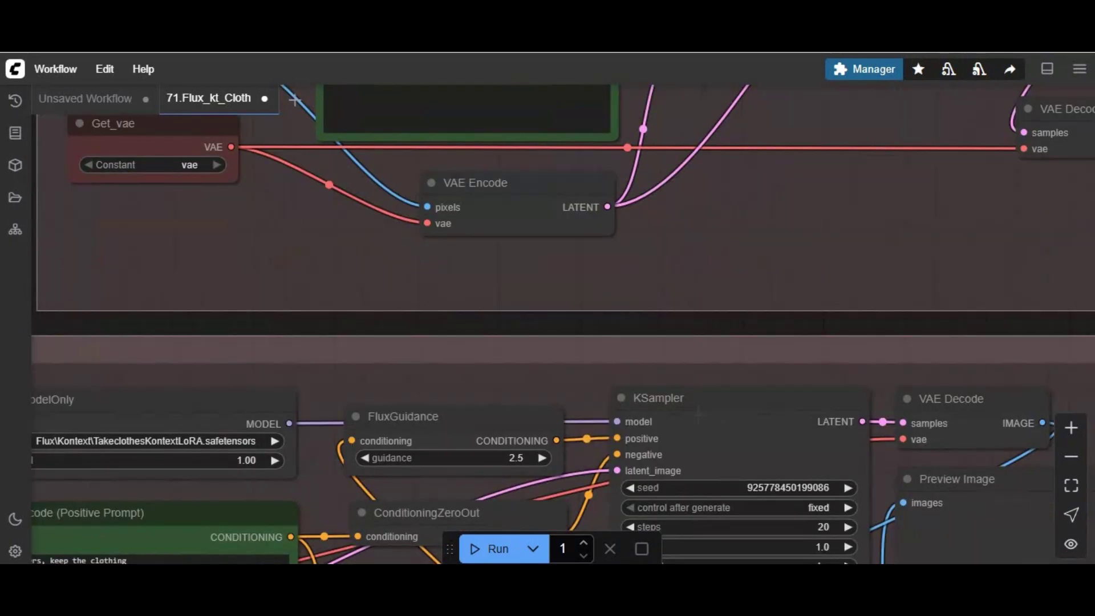
{"action": "left_click", "coordinate": [200, 441]}
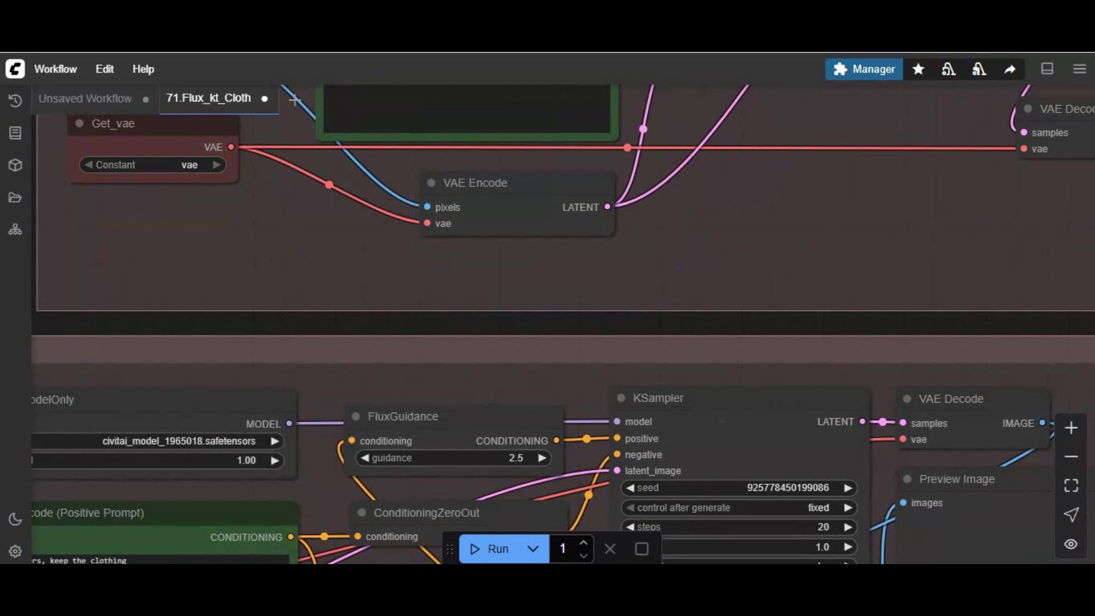
- Upload image (8) from the Downloads folder into the Load Image node of the Nude Image1 group
{"action": "scroll", "coordinate": [578, 289], "scroll_direction": "down", "scroll_amount": 6}
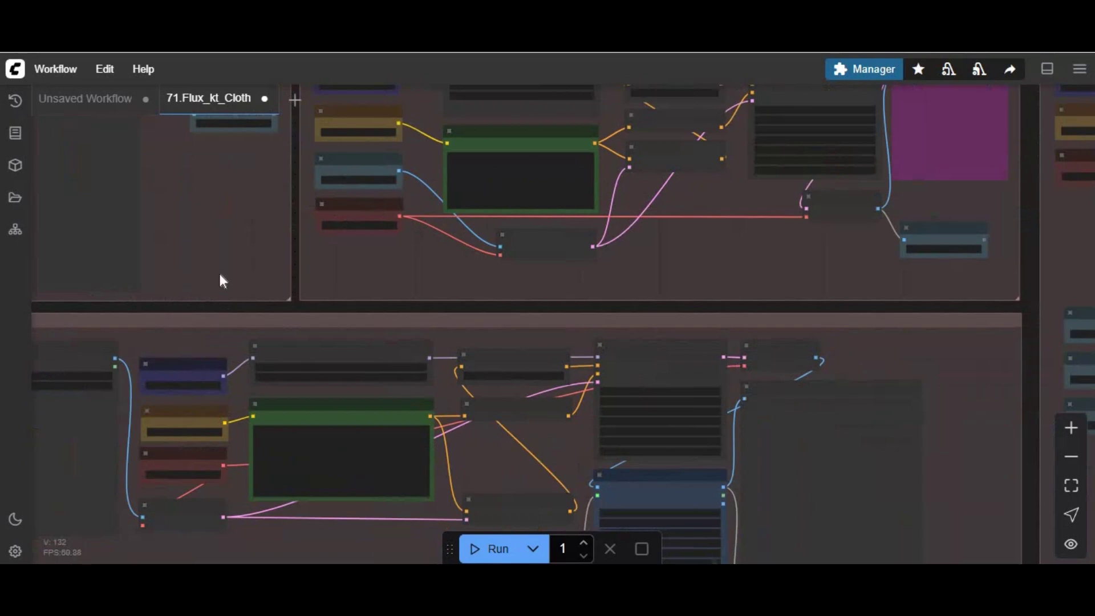
{"action": "scroll", "coordinate": [220, 274], "scroll_direction": "down", "scroll_amount": 2}
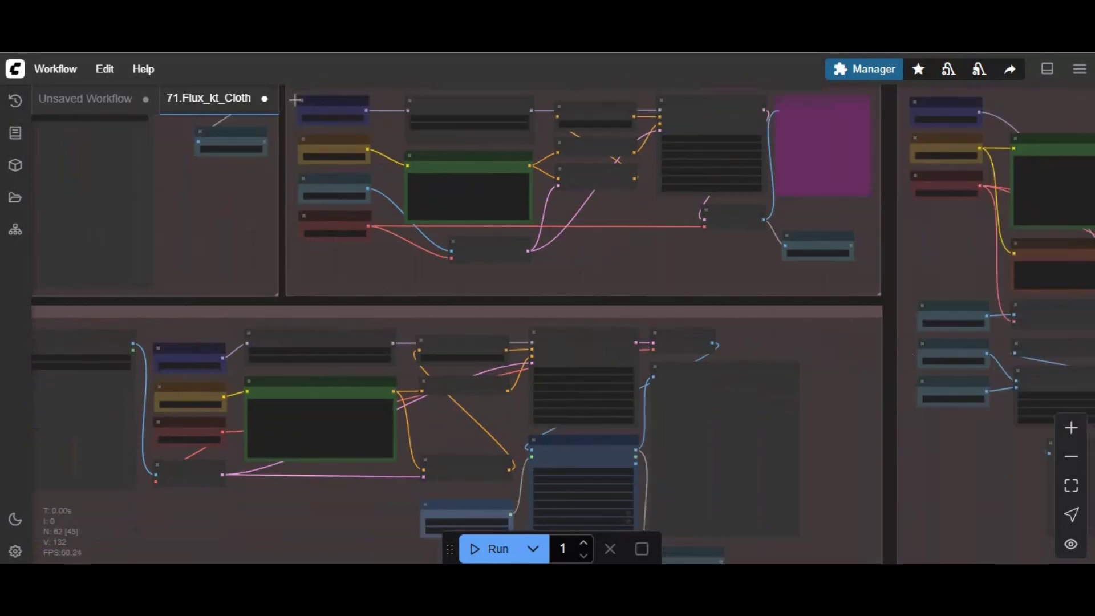
{"action": "left_click_drag", "start_coordinate": [150, 250], "coordinate": [601, 474]}
{"action": "scroll", "coordinate": [240, 312], "scroll_direction": "up", "scroll_amount": 3}
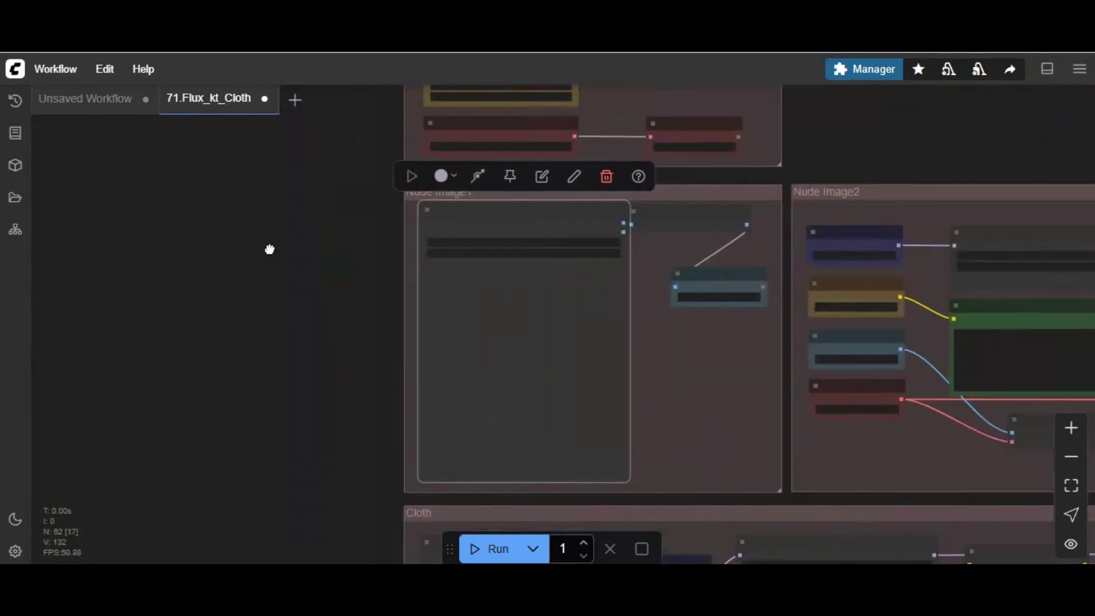
{"action": "left_click_drag", "start_coordinate": [268, 250], "coordinate": [29, 499]}
{"action": "scroll", "coordinate": [37, 469], "scroll_direction": "up", "scroll_amount": 3}
{"action": "left_click_drag", "start_coordinate": [136, 476], "coordinate": [107, 208]}
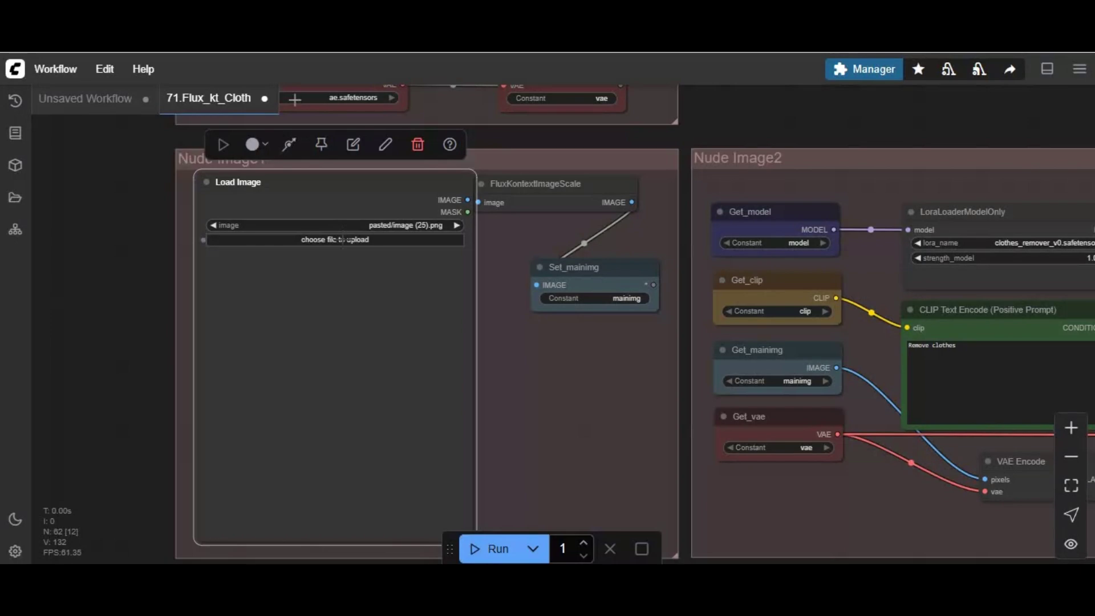
{"action": "left_click", "coordinate": [341, 239]}
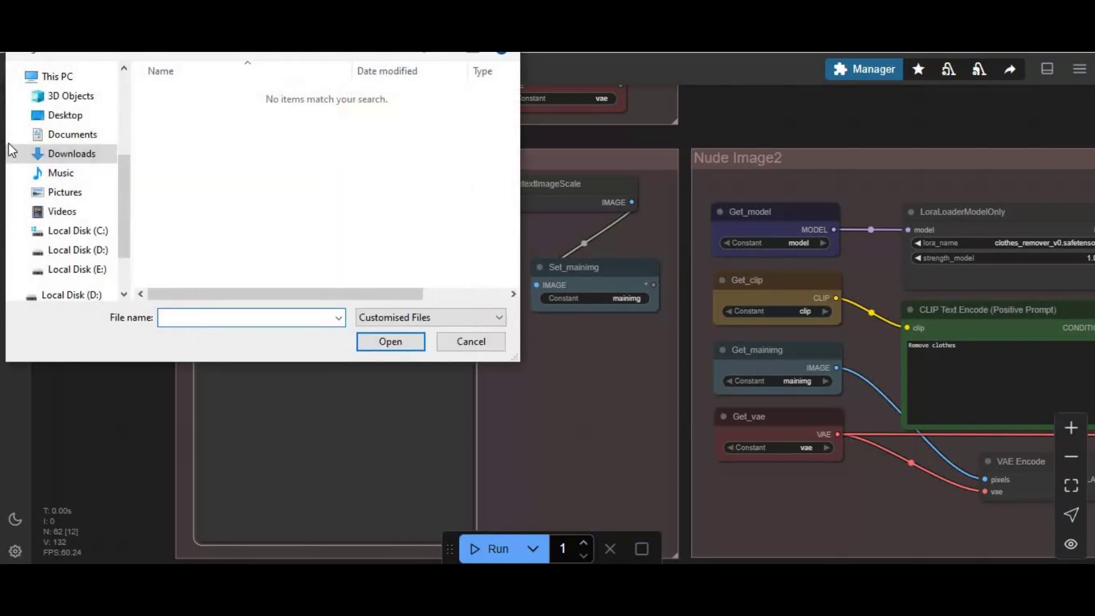
{"action": "left_click", "coordinate": [73, 155]}
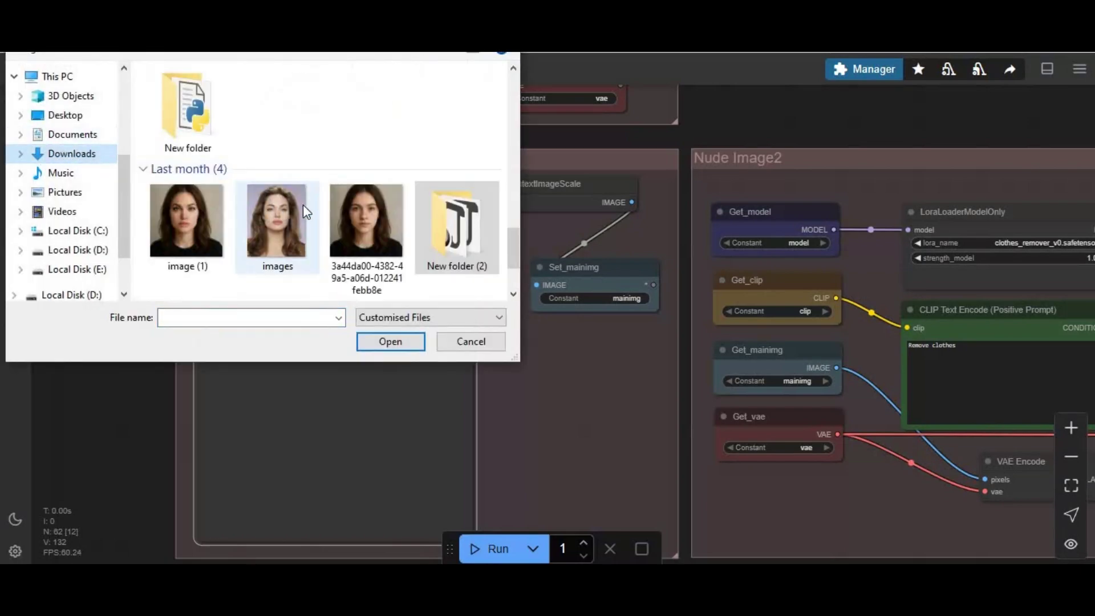
{"action": "scroll", "coordinate": [308, 206], "scroll_direction": "up", "scroll_amount": 5}
{"action": "scroll", "coordinate": [310, 204], "scroll_direction": "up", "scroll_amount": 3}
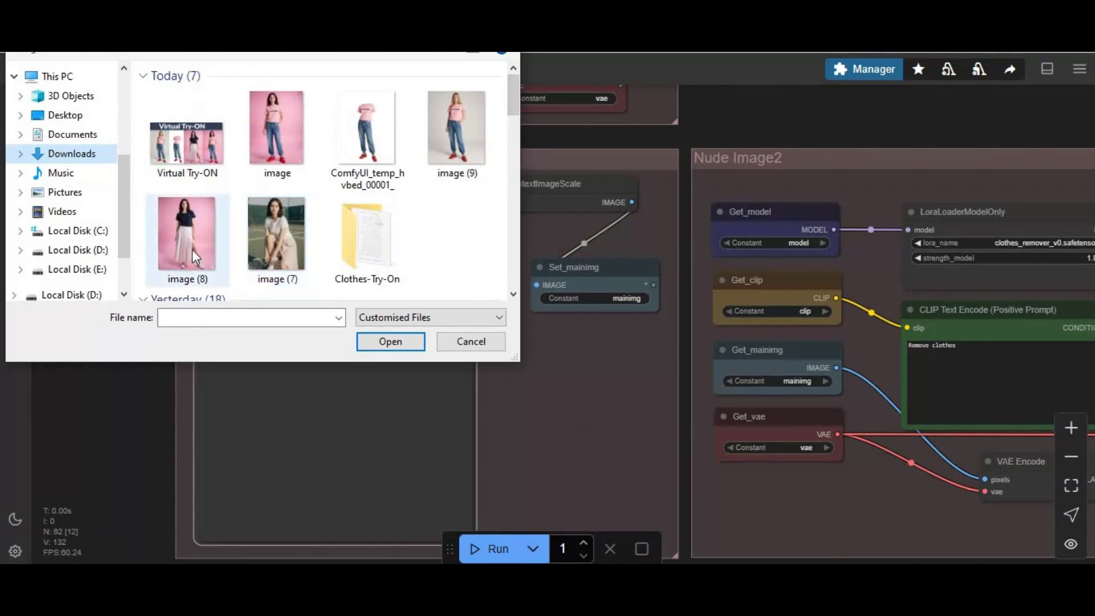
{"action": "double_click", "coordinate": [182, 228]}
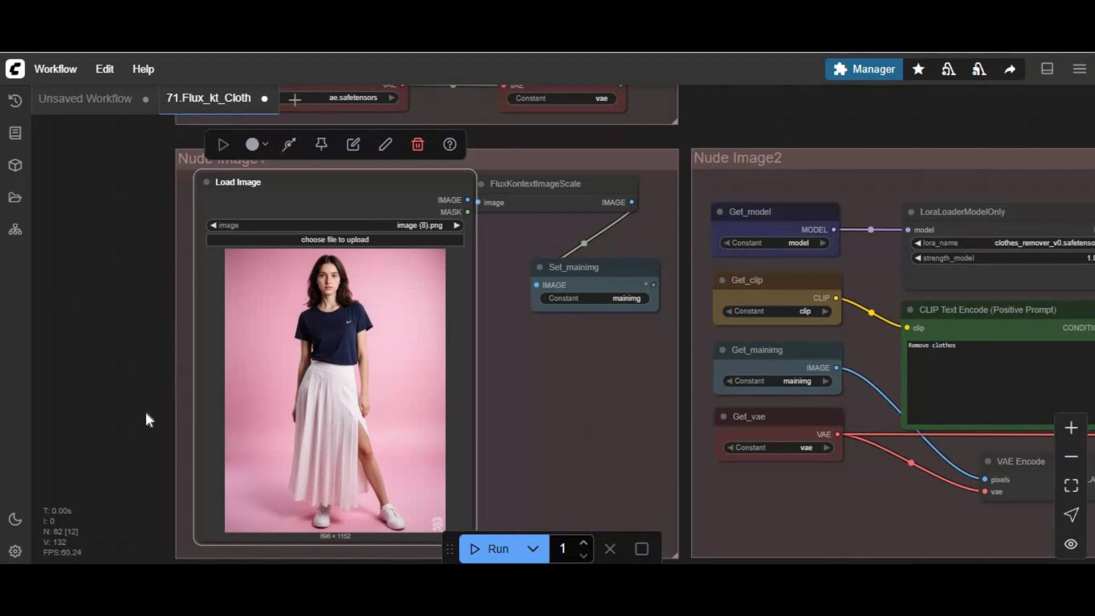
- Upload image (9) from the Downloads folder into the Cloth group's Load Image node
{"action": "left_click_drag", "start_coordinate": [128, 381], "coordinate": [103, 85]}
{"action": "left_click_drag", "start_coordinate": [130, 285], "coordinate": [163, 156]}
{"action": "left_click", "coordinate": [323, 258]}
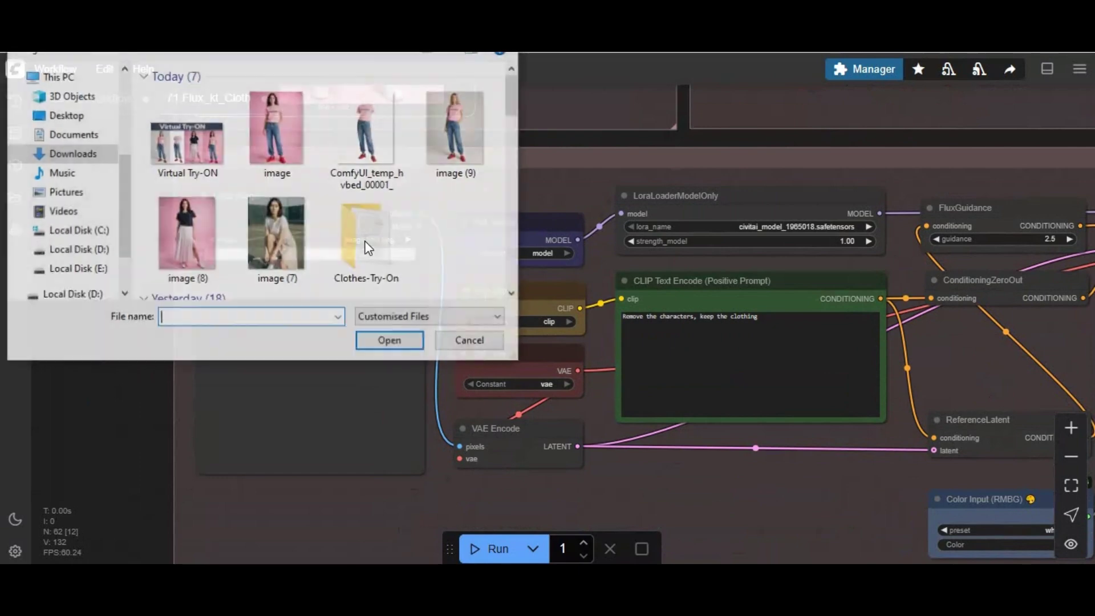
{"action": "double_click", "coordinate": [450, 169]}
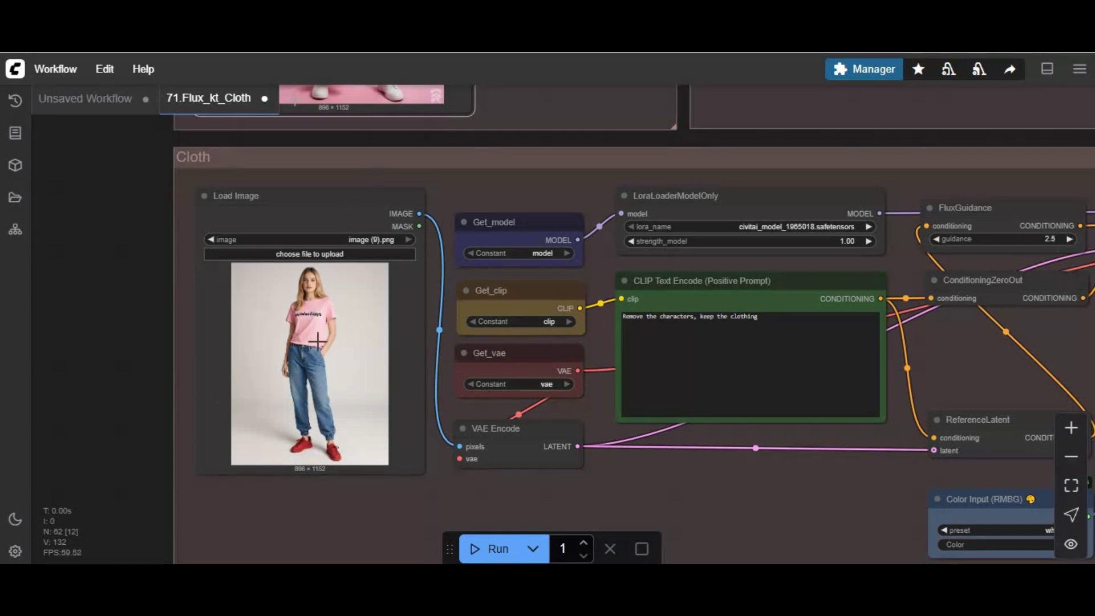
{"action": "left_click_drag", "start_coordinate": [144, 213], "coordinate": [58, 416]}
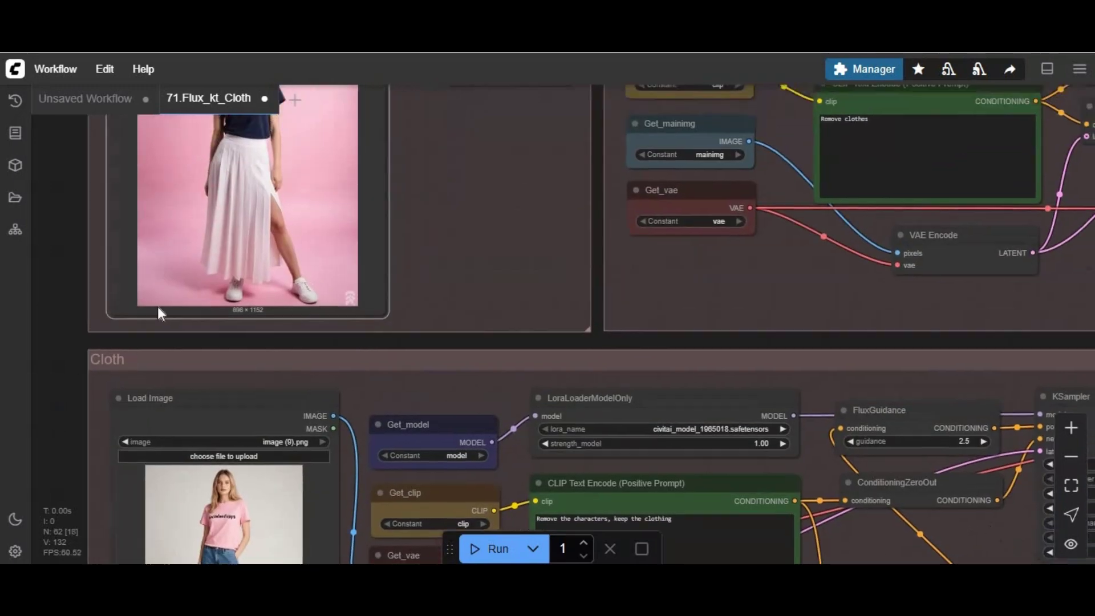
{"action": "scroll", "coordinate": [115, 349], "scroll_direction": "up", "scroll_amount": 4}
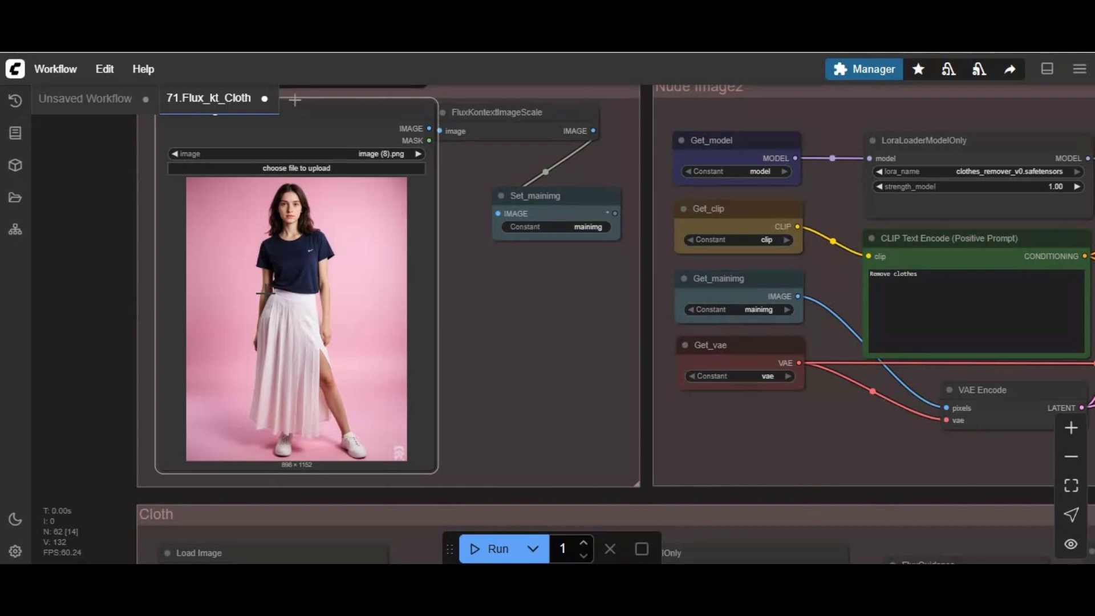
{"action": "left_click_drag", "start_coordinate": [529, 300], "coordinate": [115, 427]}
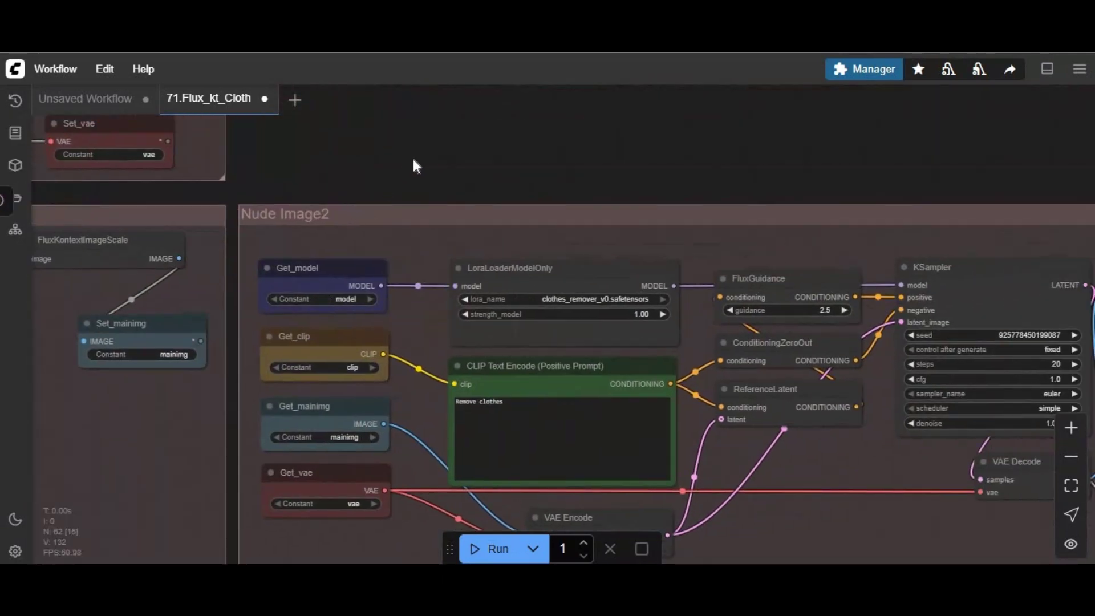
{"action": "scroll", "coordinate": [421, 157], "scroll_direction": "up", "scroll_amount": 6}
{"action": "left_click_drag", "start_coordinate": [396, 274], "coordinate": [768, 428]}
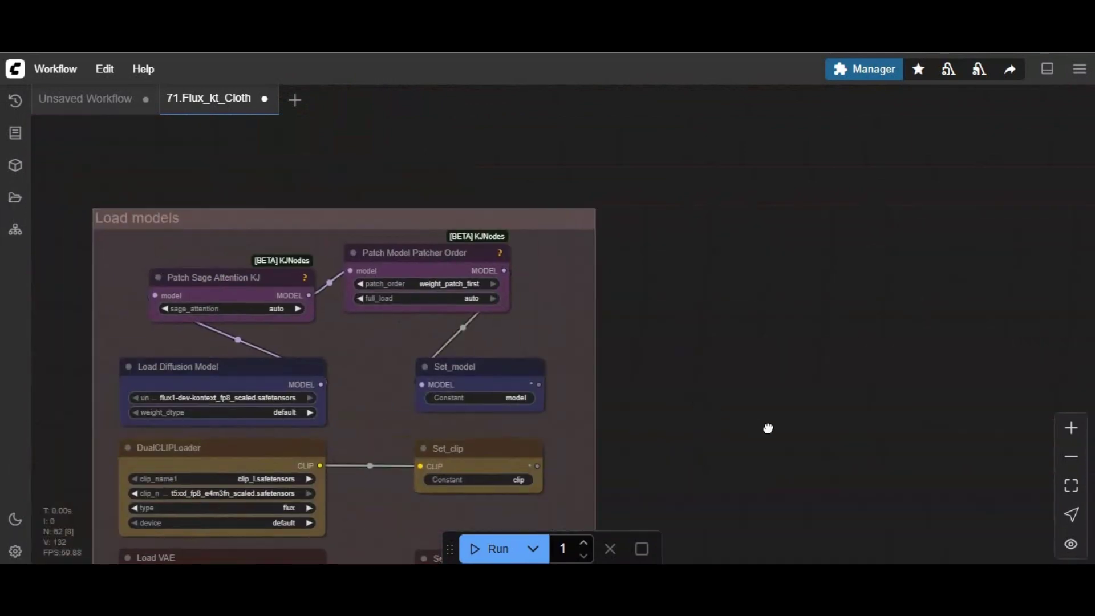
- Bypass the Patch Sage Attention KJ node in the Load models group
{"action": "left_click", "coordinate": [222, 277]}
{"action": "right_click", "coordinate": [222, 277]}
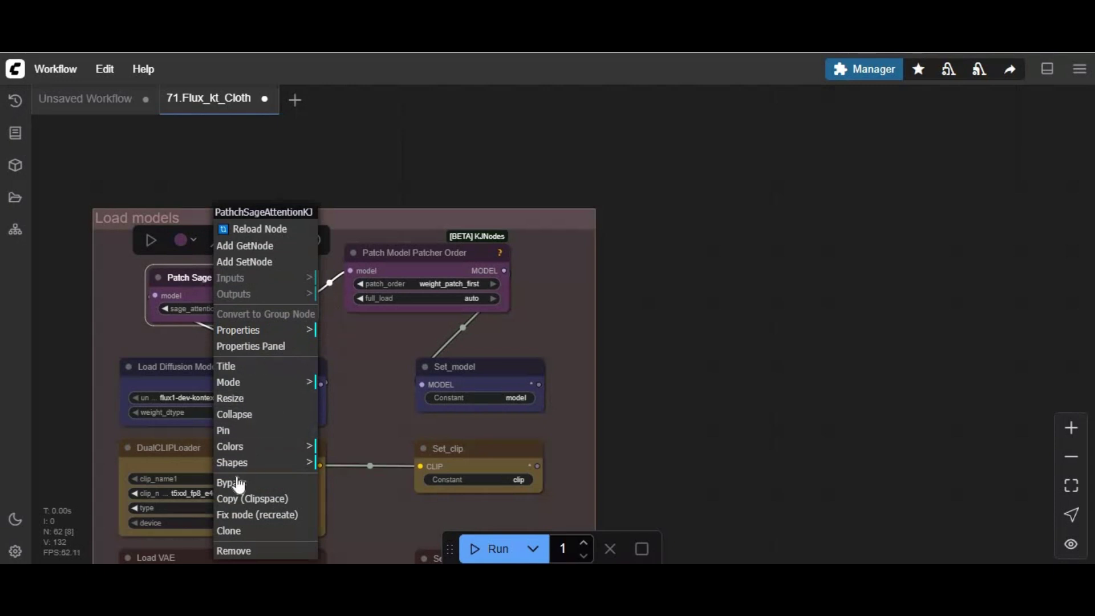
{"action": "left_click_drag", "start_coordinate": [907, 434], "coordinate": [430, 185]}
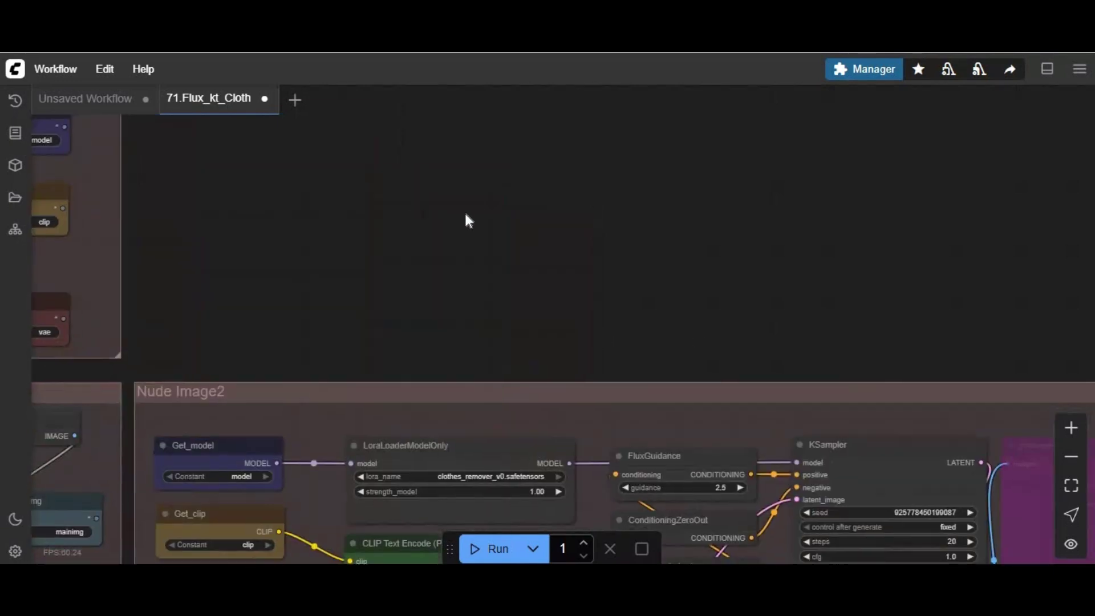
- Check the nodes of the Nude Image2 and Work groups and run the workflow once
{"action": "scroll", "coordinate": [464, 212], "scroll_direction": "down", "scroll_amount": 2}
{"action": "left_click_drag", "start_coordinate": [744, 279], "coordinate": [662, 234]}
{"action": "scroll", "coordinate": [662, 233], "scroll_direction": "right", "scroll_amount": 5}
{"action": "scroll", "coordinate": [661, 233], "scroll_direction": "down", "scroll_amount": 3}
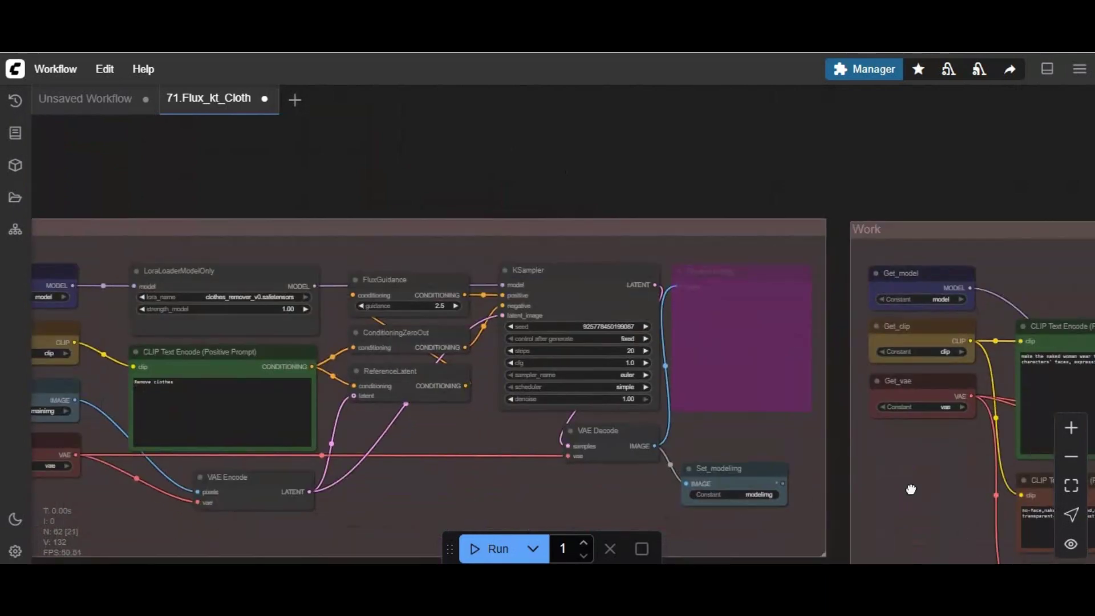
{"action": "scroll", "coordinate": [827, 429], "scroll_direction": "right", "scroll_amount": 3}
{"action": "scroll", "coordinate": [827, 429], "scroll_direction": "down", "scroll_amount": 2}
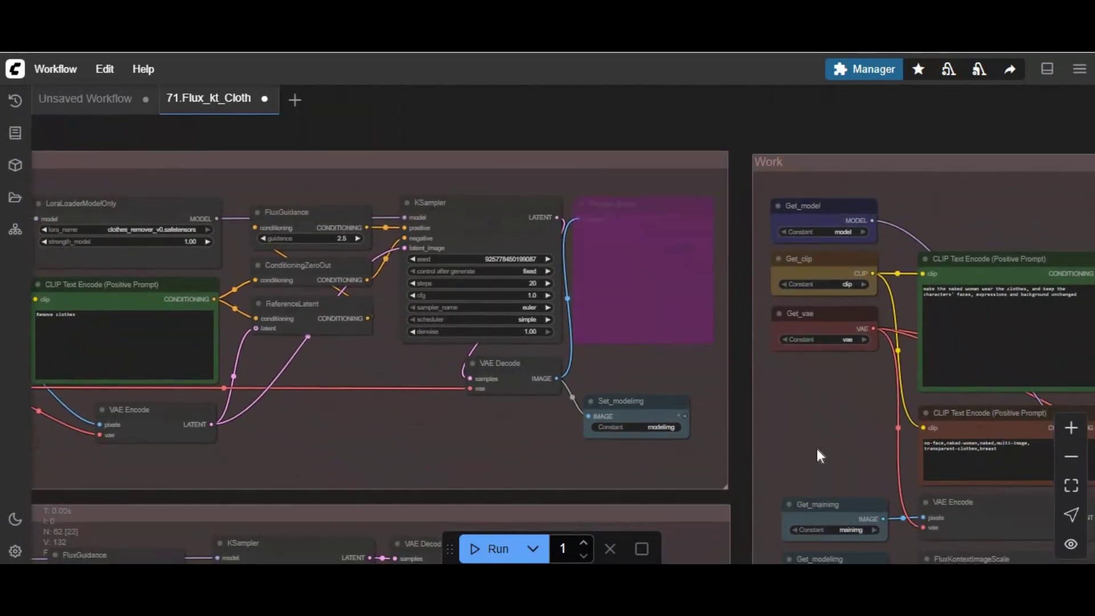
{"action": "left_click_drag", "start_coordinate": [847, 446], "coordinate": [827, 285]}
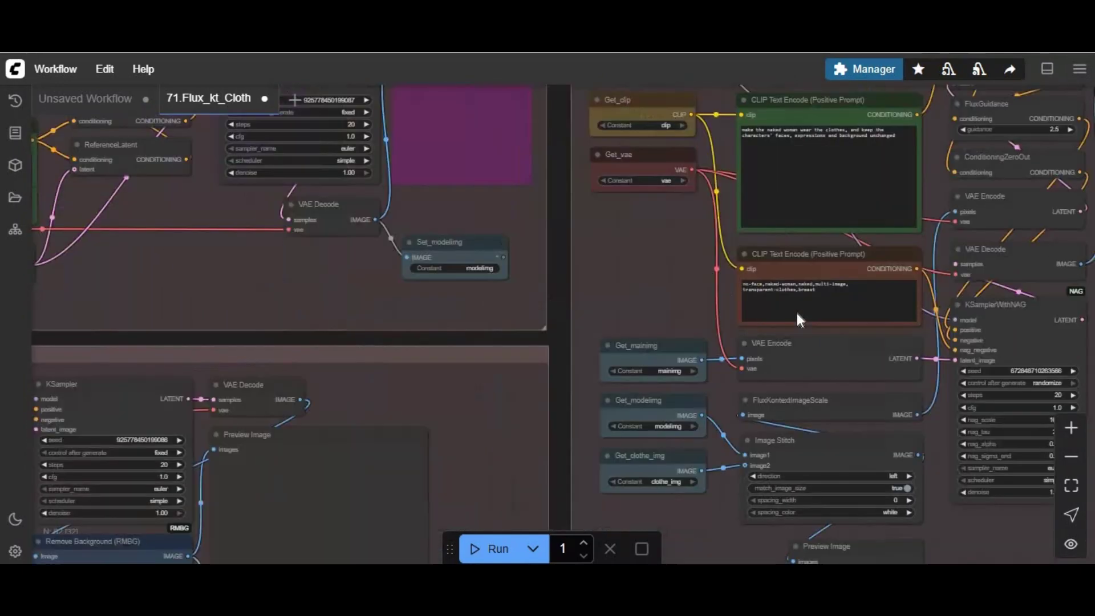
{"action": "scroll", "coordinate": [773, 332], "scroll_direction": "down", "scroll_amount": 1}
{"action": "scroll", "coordinate": [773, 333], "scroll_direction": "down", "scroll_amount": 3}
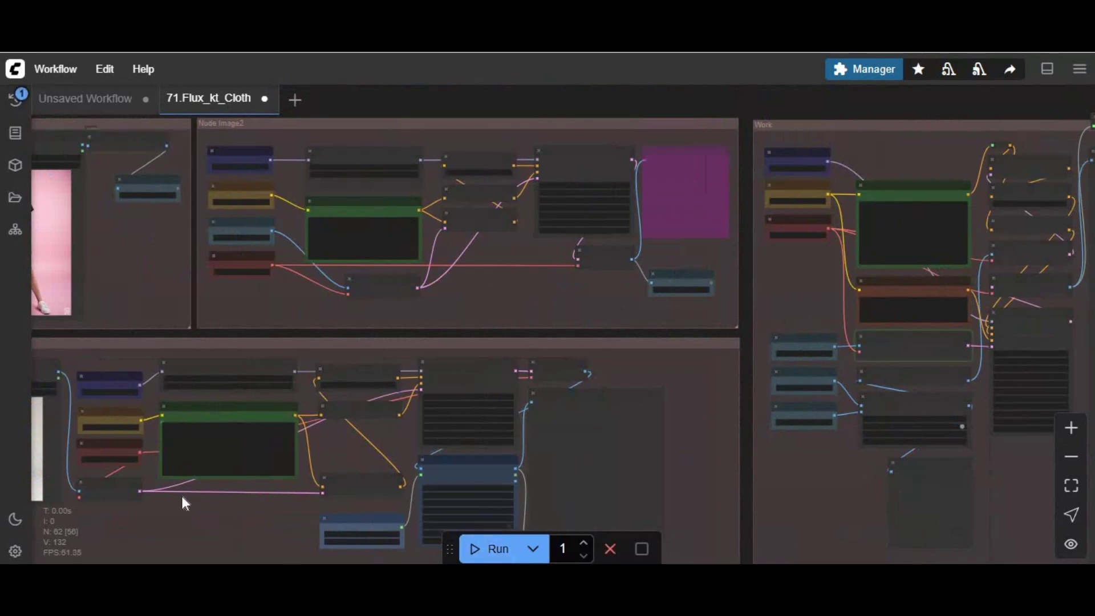
- Examine the loaded input images and the nodes of the Cloth, Nude Image2 and Work groups
{"action": "scroll", "coordinate": [193, 493], "scroll_direction": "up", "scroll_amount": 3}
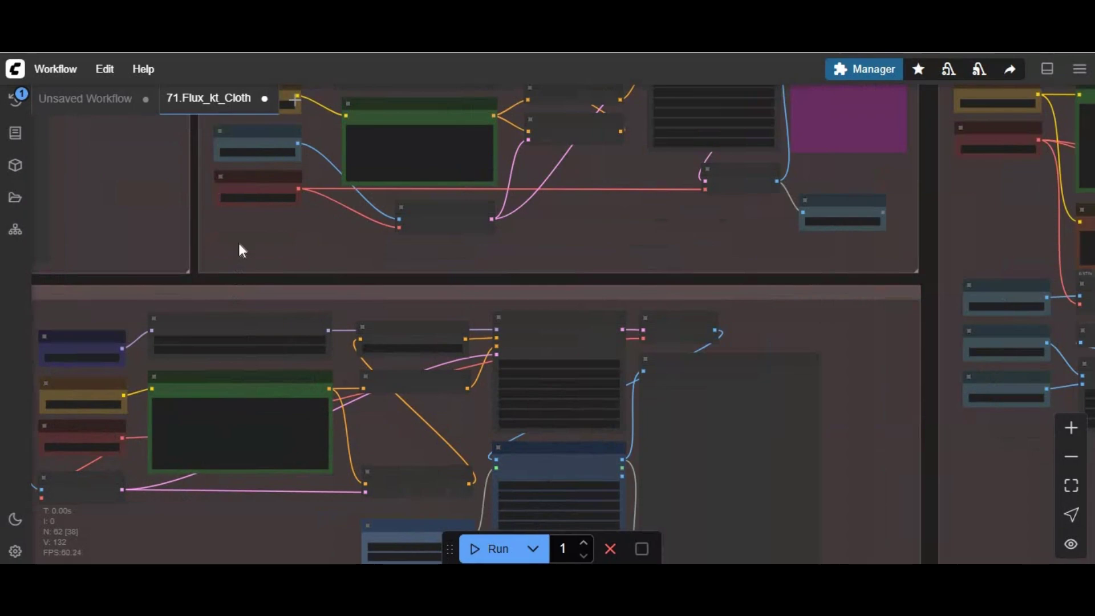
{"action": "left_click_drag", "start_coordinate": [257, 245], "coordinate": [653, 268]}
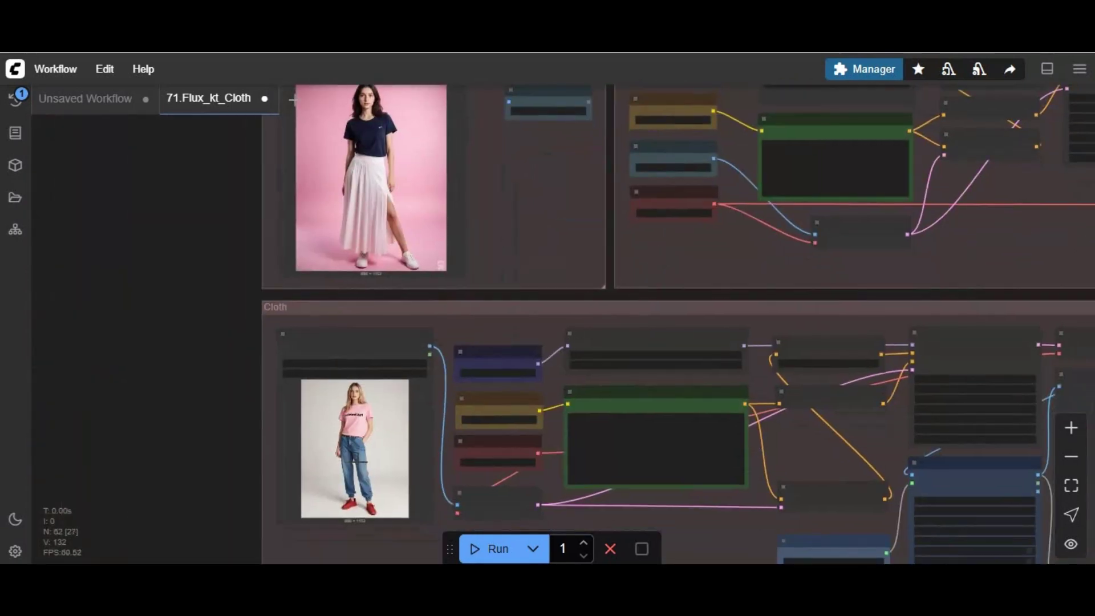
{"action": "left_click_drag", "start_coordinate": [191, 446], "coordinate": [63, 327]}
{"action": "left_click_drag", "start_coordinate": [594, 342], "coordinate": [533, 378]}
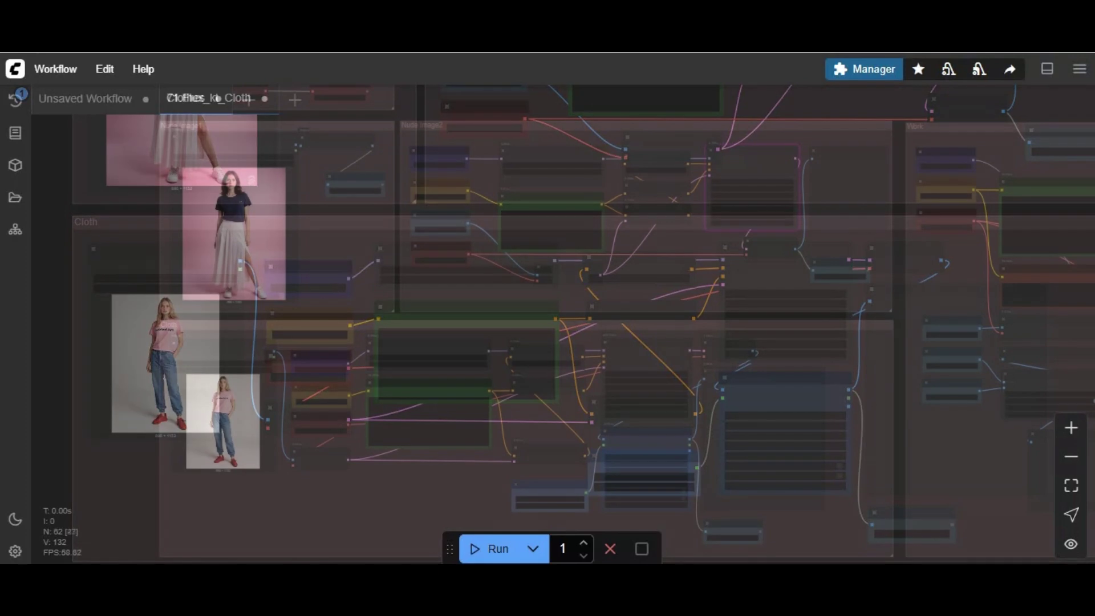
{"action": "left_click_drag", "start_coordinate": [848, 372], "coordinate": [560, 365]}
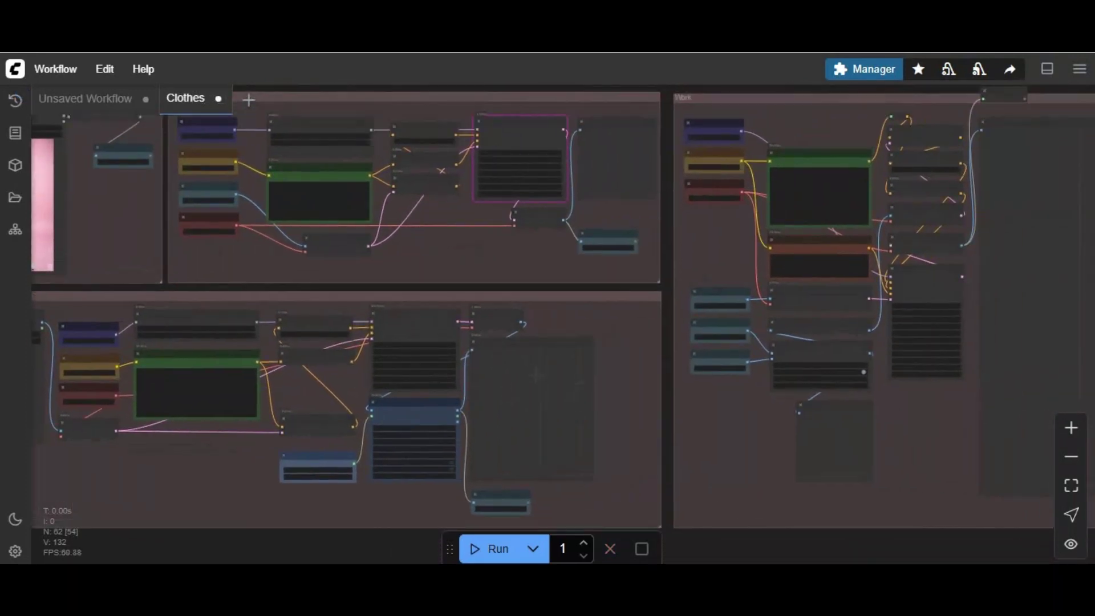
{"action": "left_click_drag", "start_coordinate": [350, 392], "coordinate": [151, 529]}
{"action": "scroll", "coordinate": [386, 351], "scroll_direction": "up", "scroll_amount": 8}
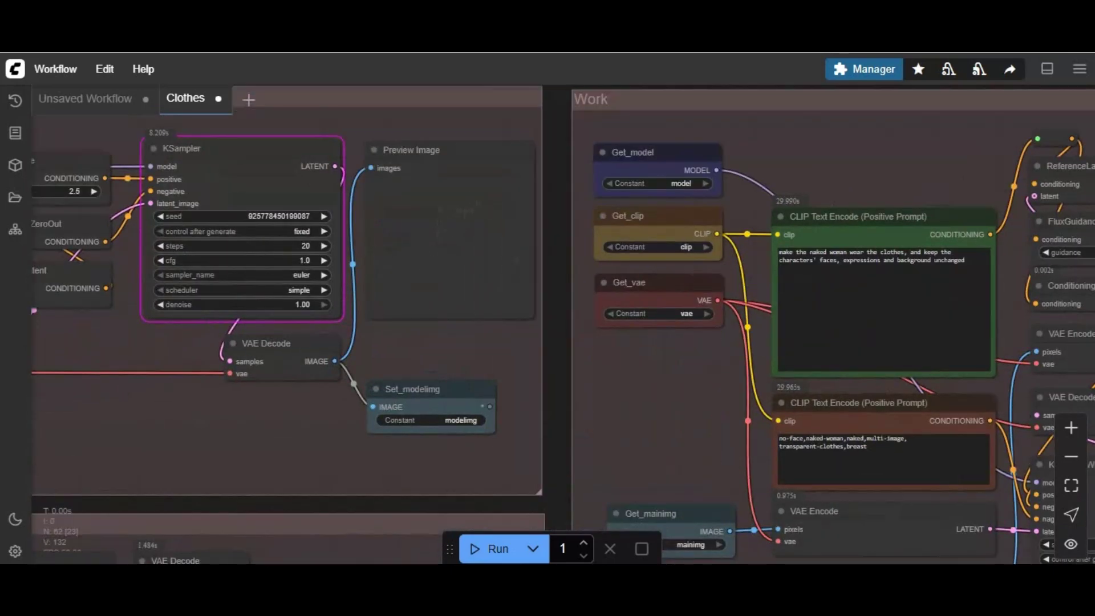
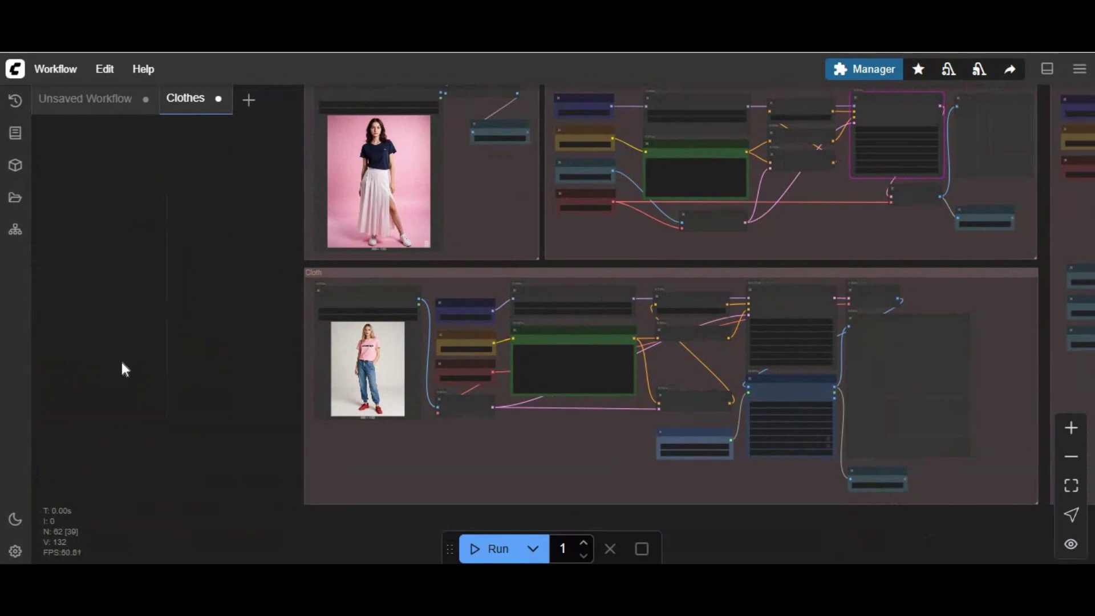
- Look over the Load models group and view the node options of the Nude Image2 group's Preview Image without changing anything
{"action": "scroll", "coordinate": [140, 341], "scroll_direction": "up", "scroll_amount": 4}
{"action": "left_click_drag", "start_coordinate": [214, 189], "coordinate": [44, 394]}
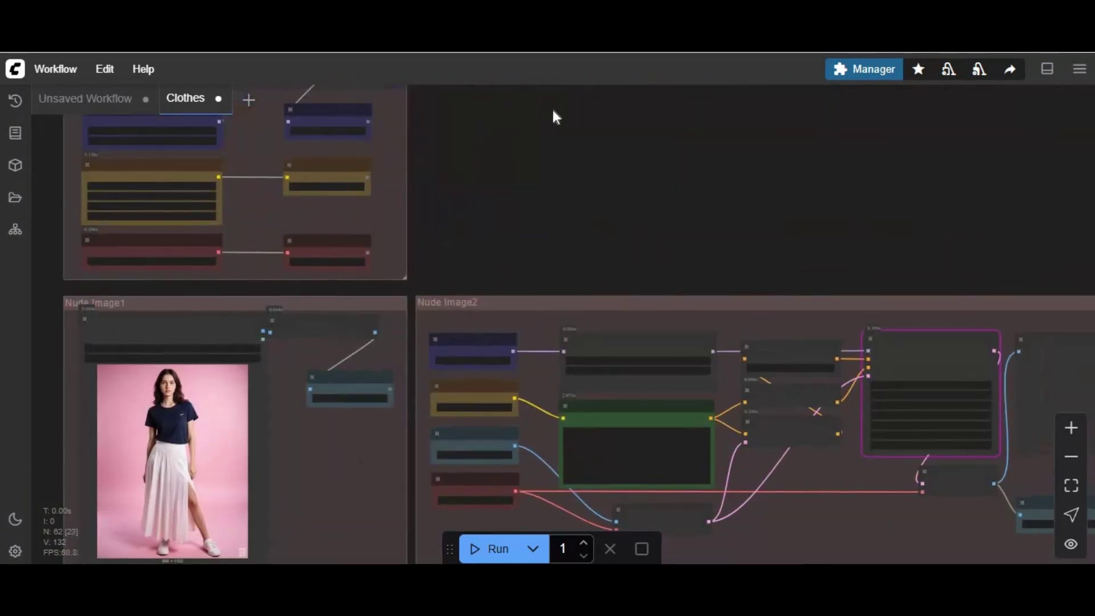
{"action": "left_click_drag", "start_coordinate": [553, 113], "coordinate": [651, 334]}
{"action": "scroll", "coordinate": [651, 323], "scroll_direction": "up", "scroll_amount": 3}
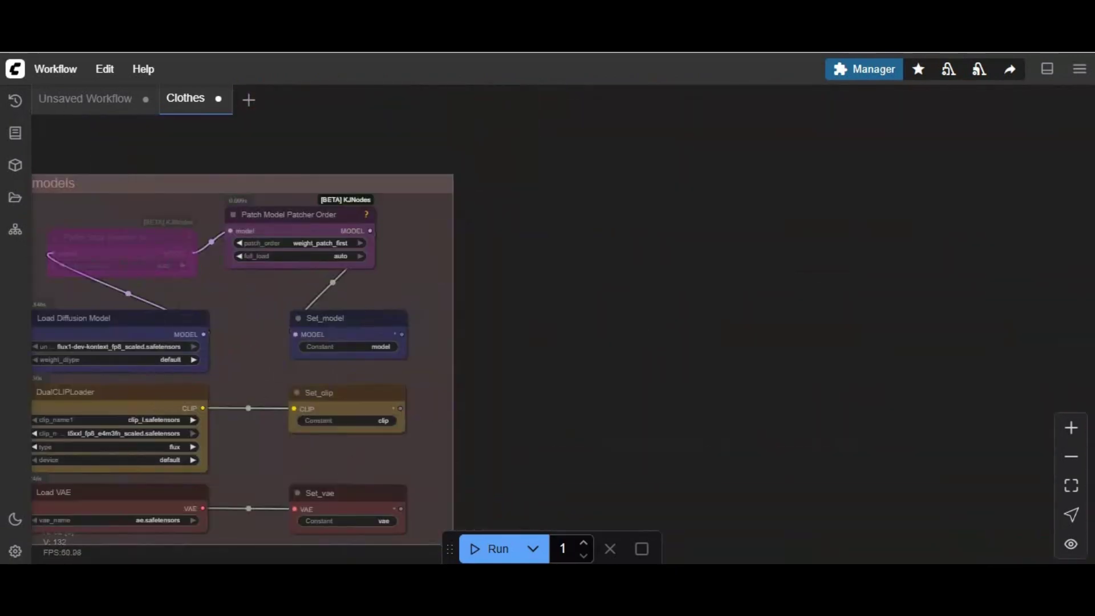
{"action": "left_click_drag", "start_coordinate": [812, 300], "coordinate": [419, 57]}
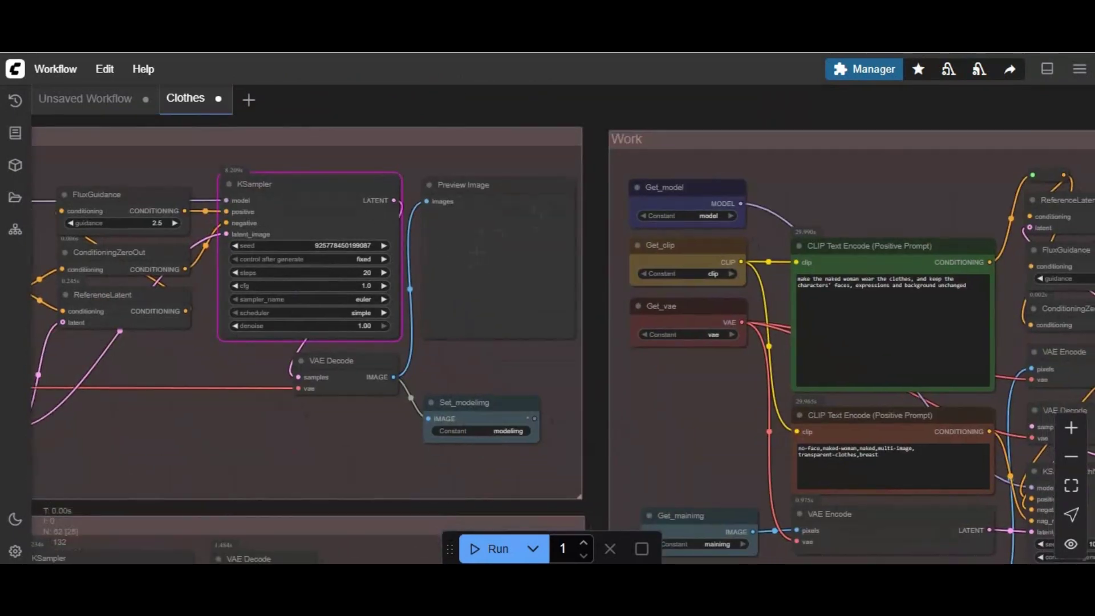
{"action": "right_click", "coordinate": [474, 181]}
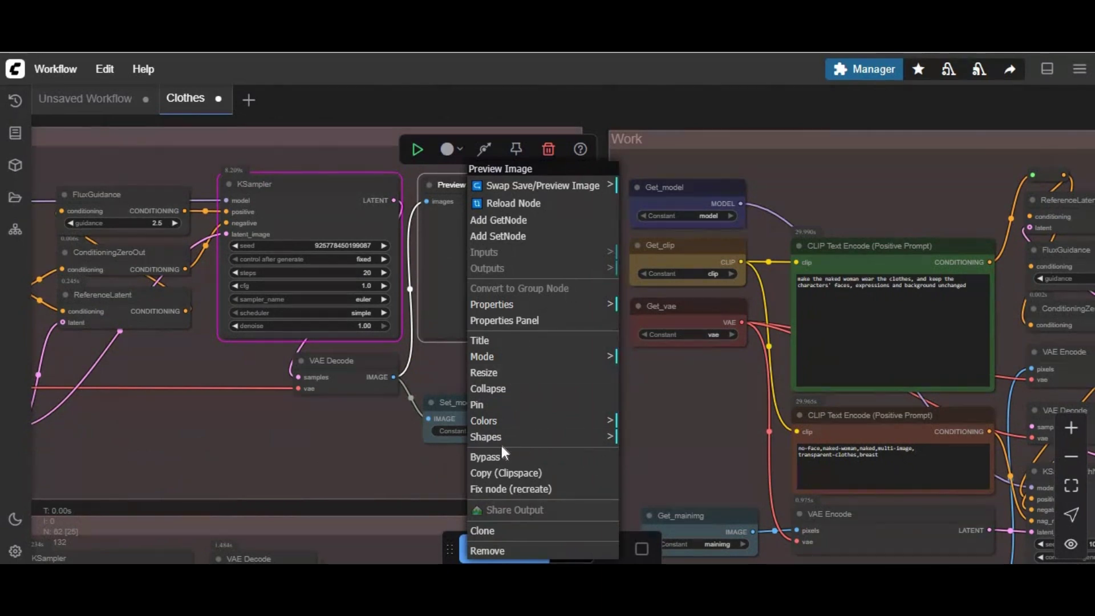
{"action": "left_click", "coordinate": [704, 118]}
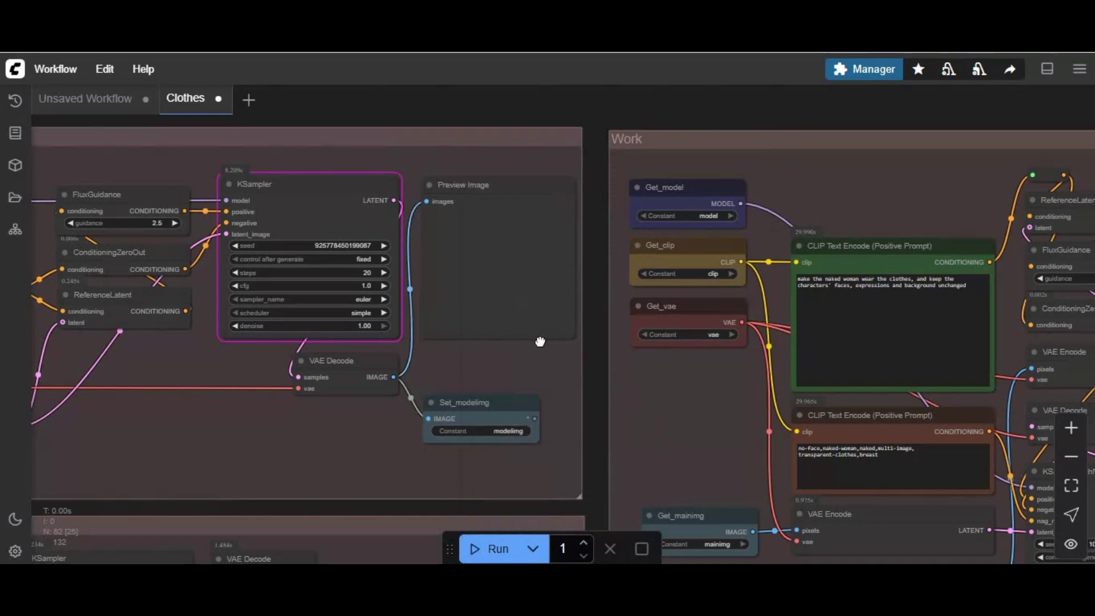
- Examine the Work group's two text prompts, Image Stitch settings and KSamplerWithNAG parameters
{"action": "left_click_drag", "start_coordinate": [580, 359], "coordinate": [355, 338]}
{"action": "scroll", "coordinate": [468, 310], "scroll_direction": "up", "scroll_amount": 5}
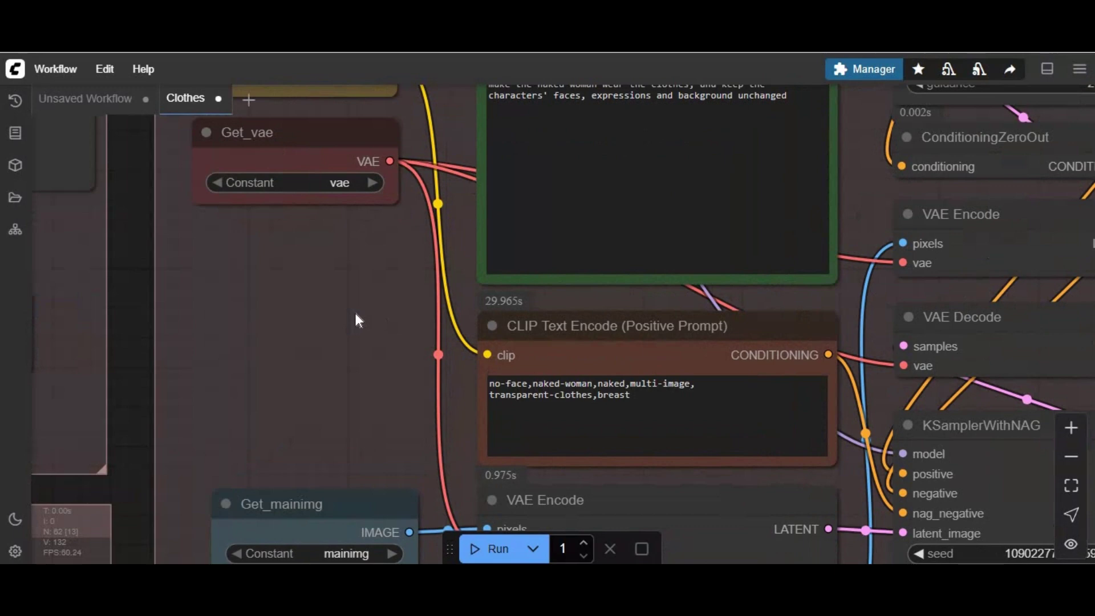
{"action": "scroll", "coordinate": [356, 314], "scroll_direction": "down", "scroll_amount": 5}
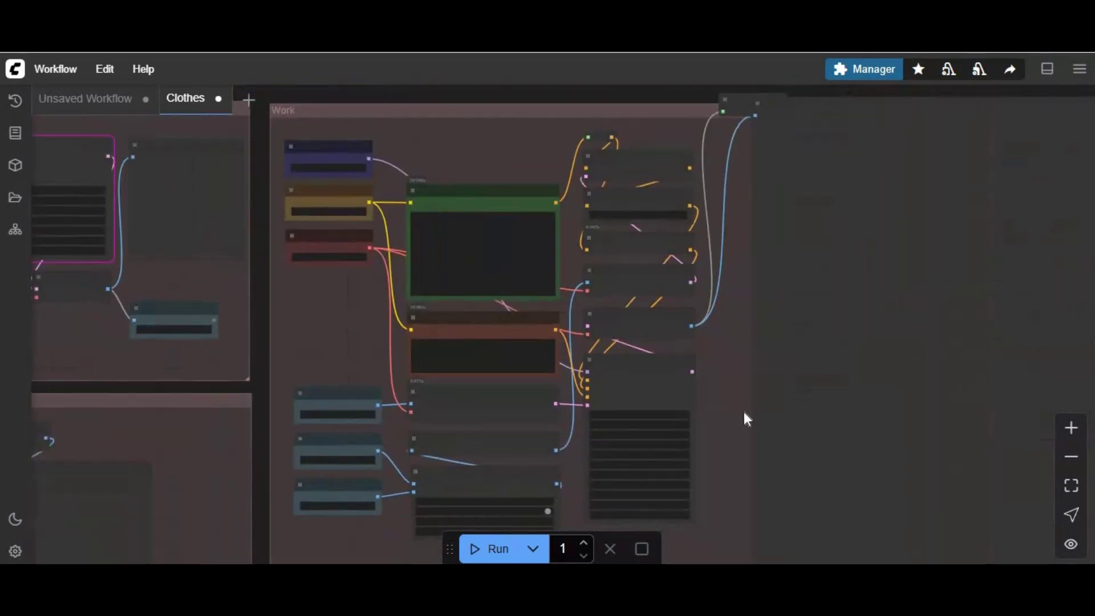
{"action": "scroll", "coordinate": [744, 415], "scroll_direction": "up", "scroll_amount": 4}
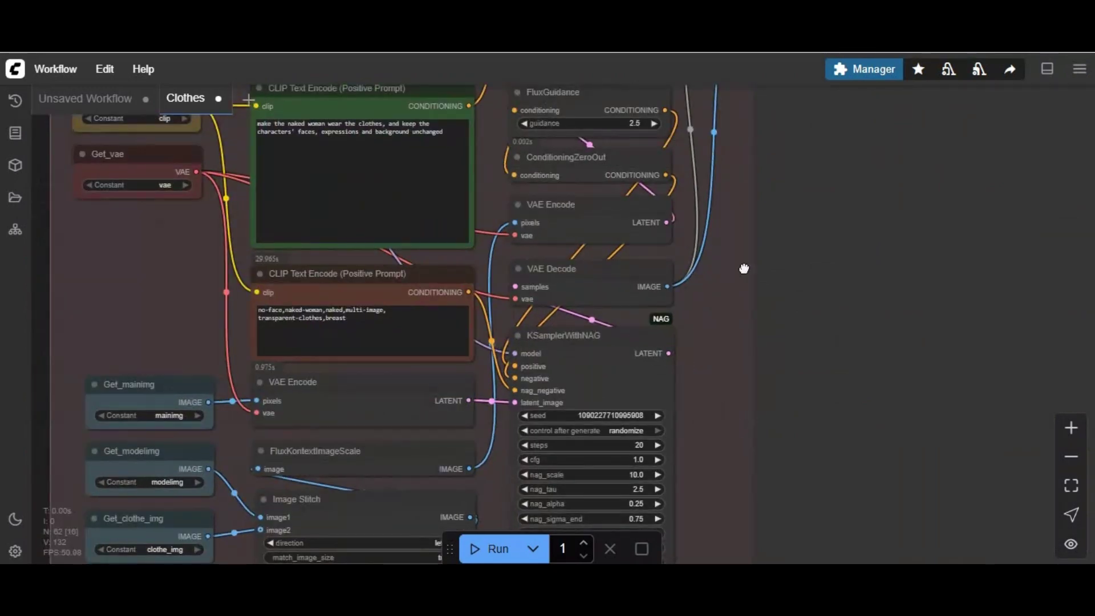
{"action": "scroll", "coordinate": [744, 262], "scroll_direction": "down", "scroll_amount": 5}
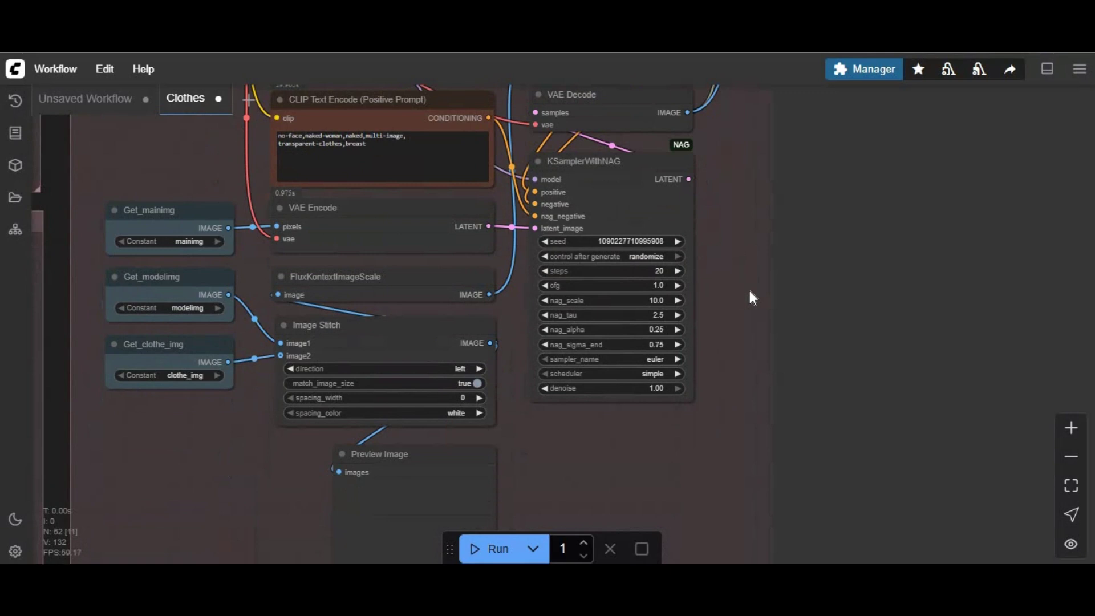
{"action": "scroll", "coordinate": [749, 289], "scroll_direction": "down", "scroll_amount": 3}
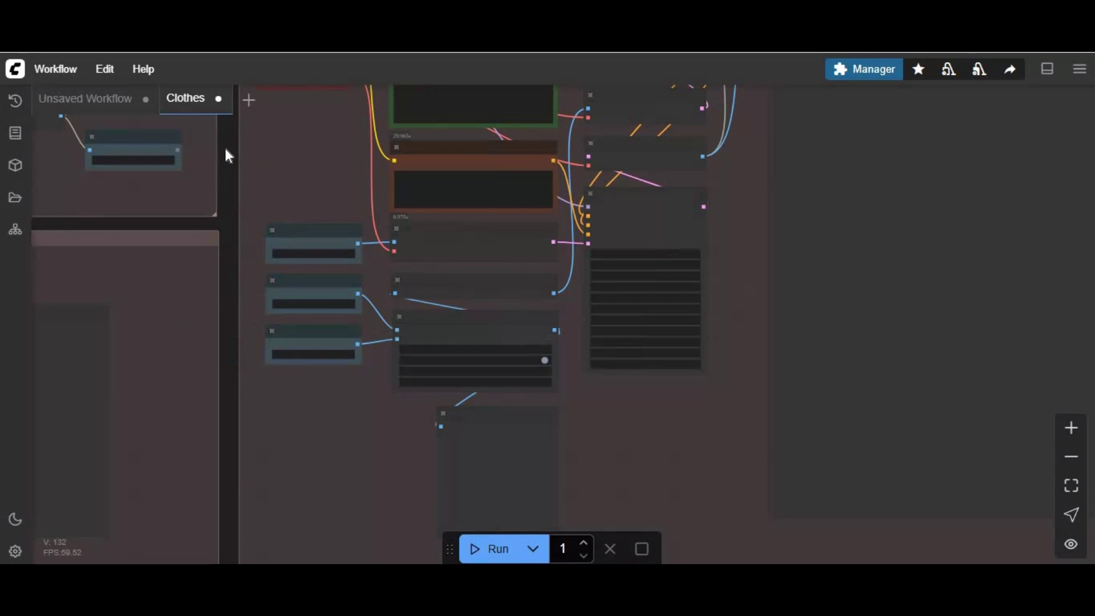
- Review the overall layout of the workflow, from the model loaders and input images to the Work group's output preview
{"action": "left_click_drag", "start_coordinate": [225, 150], "coordinate": [628, 230]}
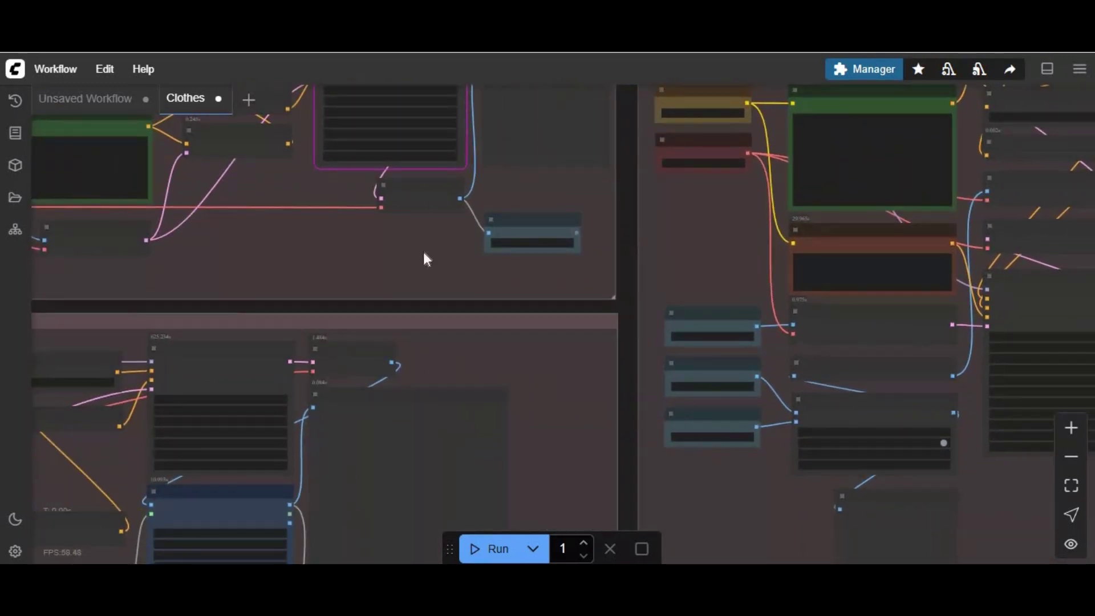
{"action": "scroll", "coordinate": [356, 291], "scroll_direction": "down", "scroll_amount": 5}
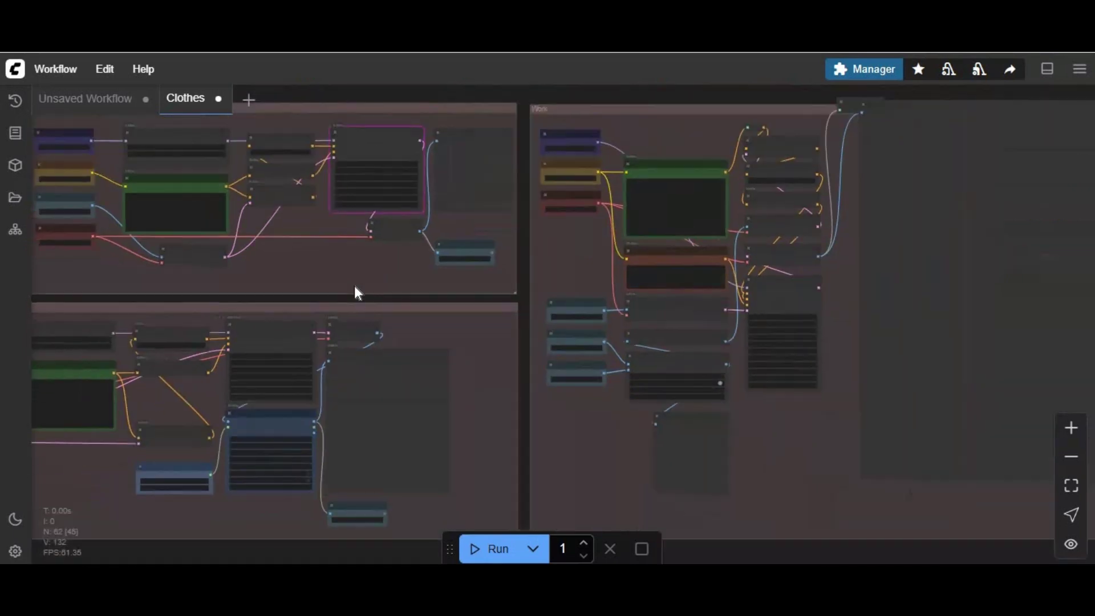
{"action": "scroll", "coordinate": [355, 288], "scroll_direction": "down", "scroll_amount": 3}
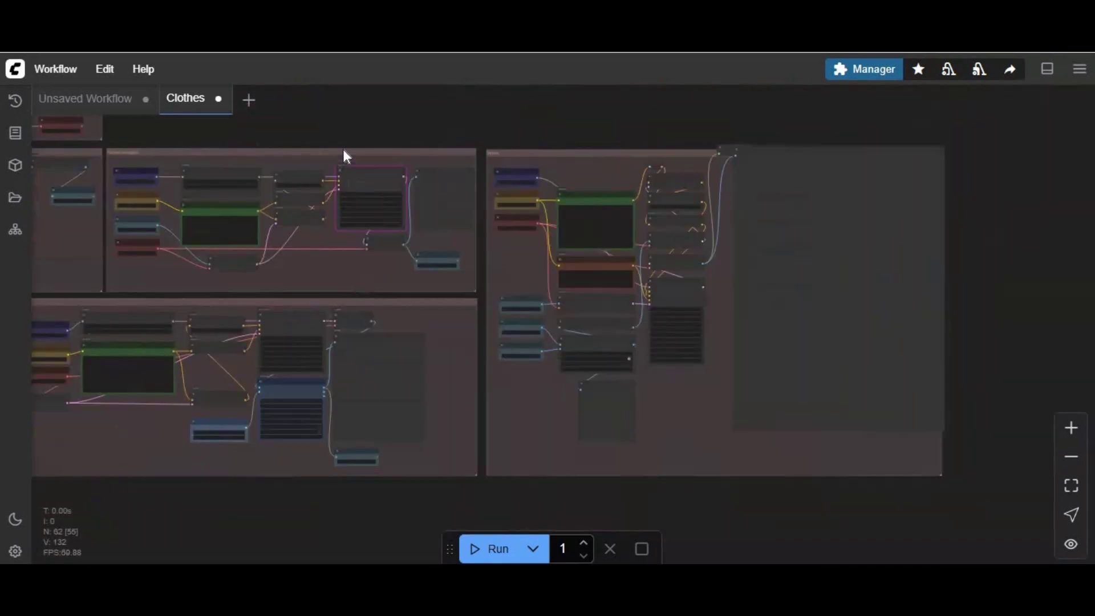
{"action": "left_click_drag", "start_coordinate": [484, 200], "coordinate": [454, 214]}
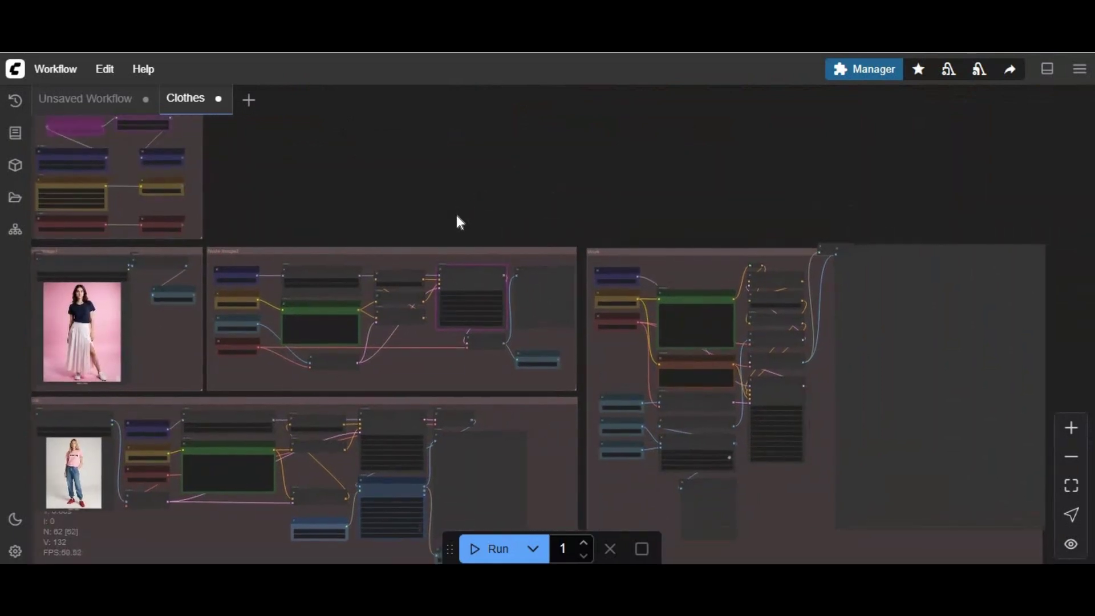
{"action": "scroll", "coordinate": [457, 214], "scroll_direction": "down", "scroll_amount": 1}
{"action": "scroll", "coordinate": [440, 196], "scroll_direction": "down", "scroll_amount": 1}
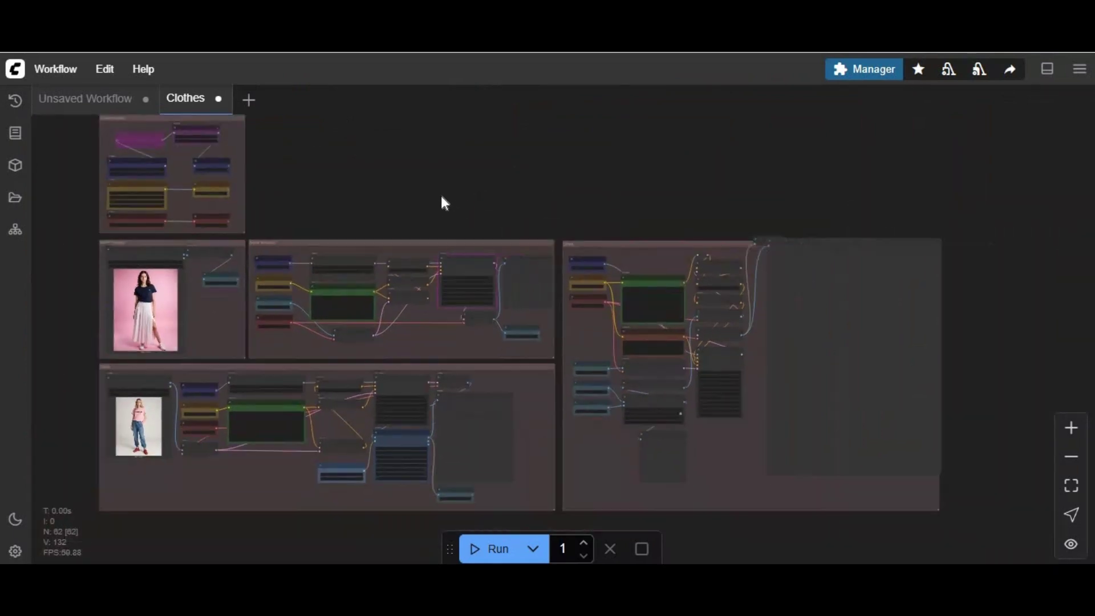
{"action": "scroll", "coordinate": [444, 199], "scroll_direction": "down", "scroll_amount": 1}
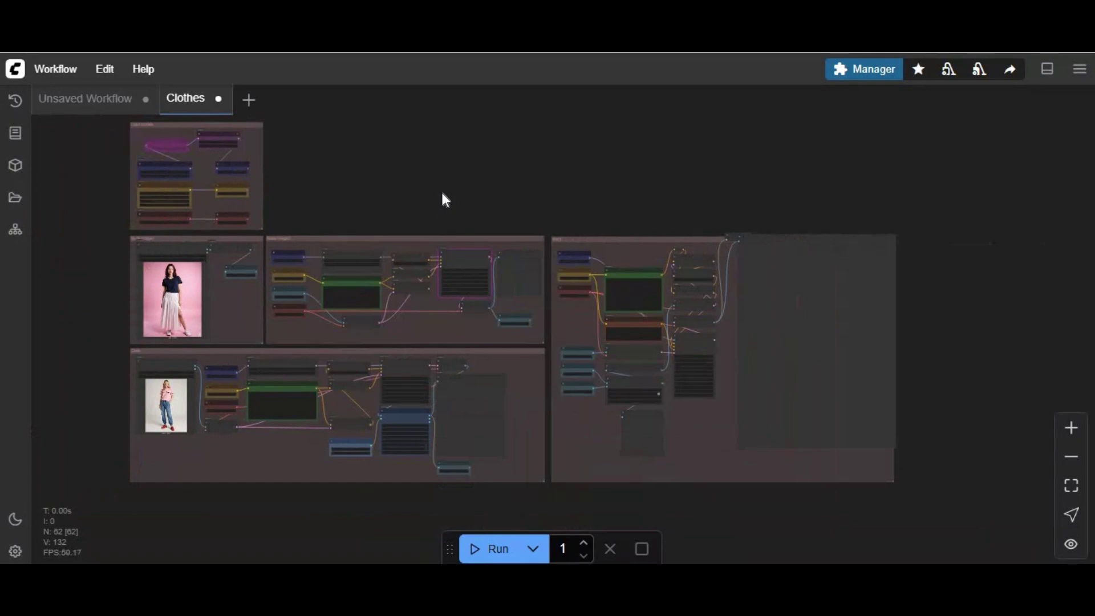